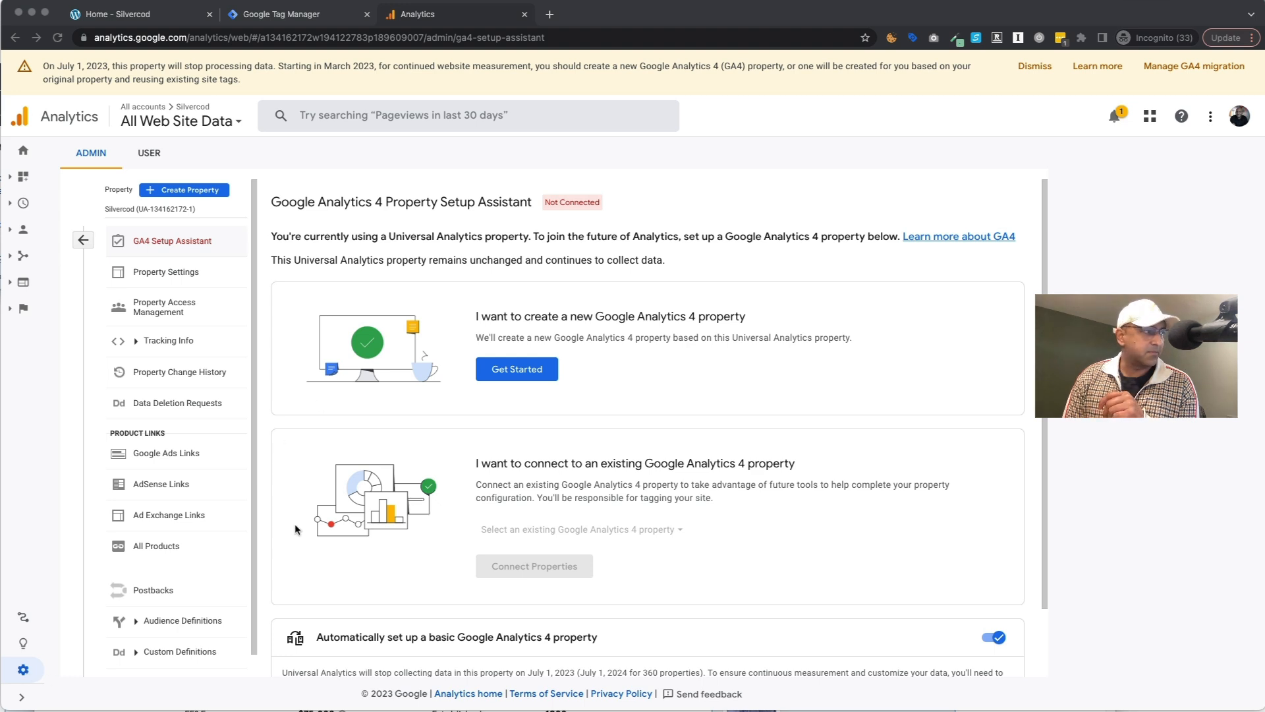
# Step: Turn off the automatic setup of a basic Google Analytics 4 property
pyautogui.click(88, 245)
pyautogui.click(478, 249)
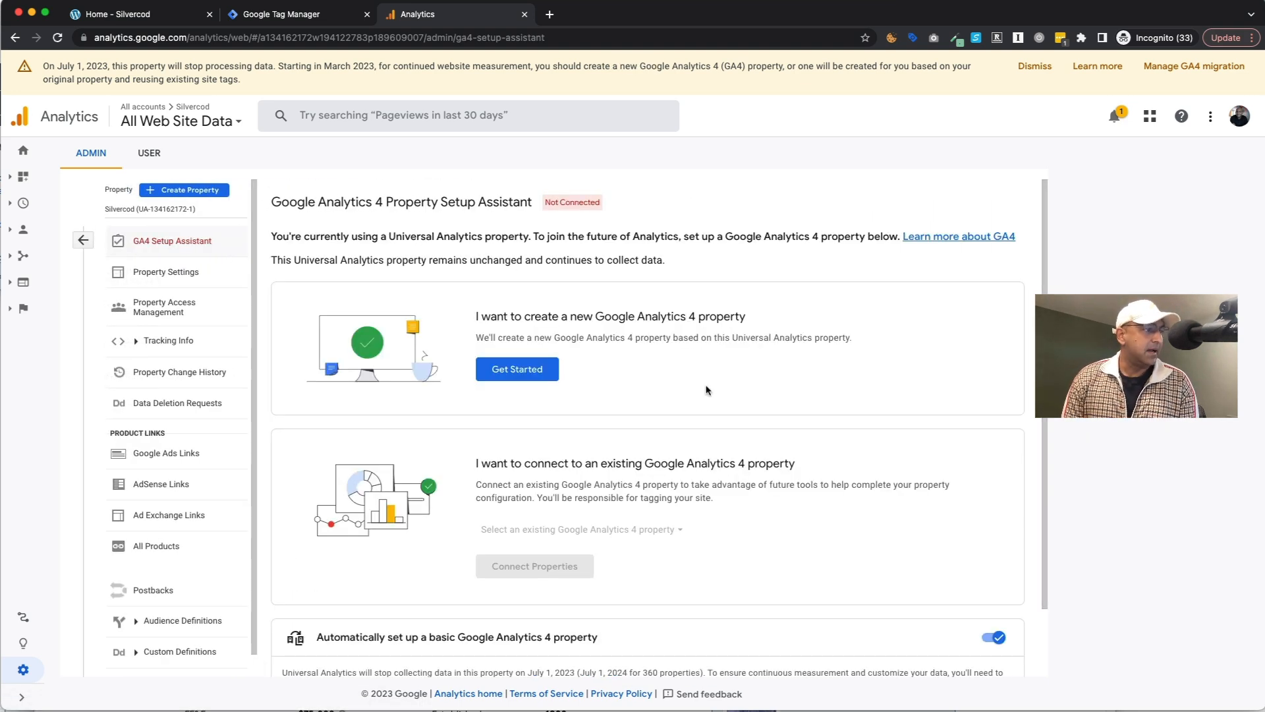
pyautogui.click(994, 638)
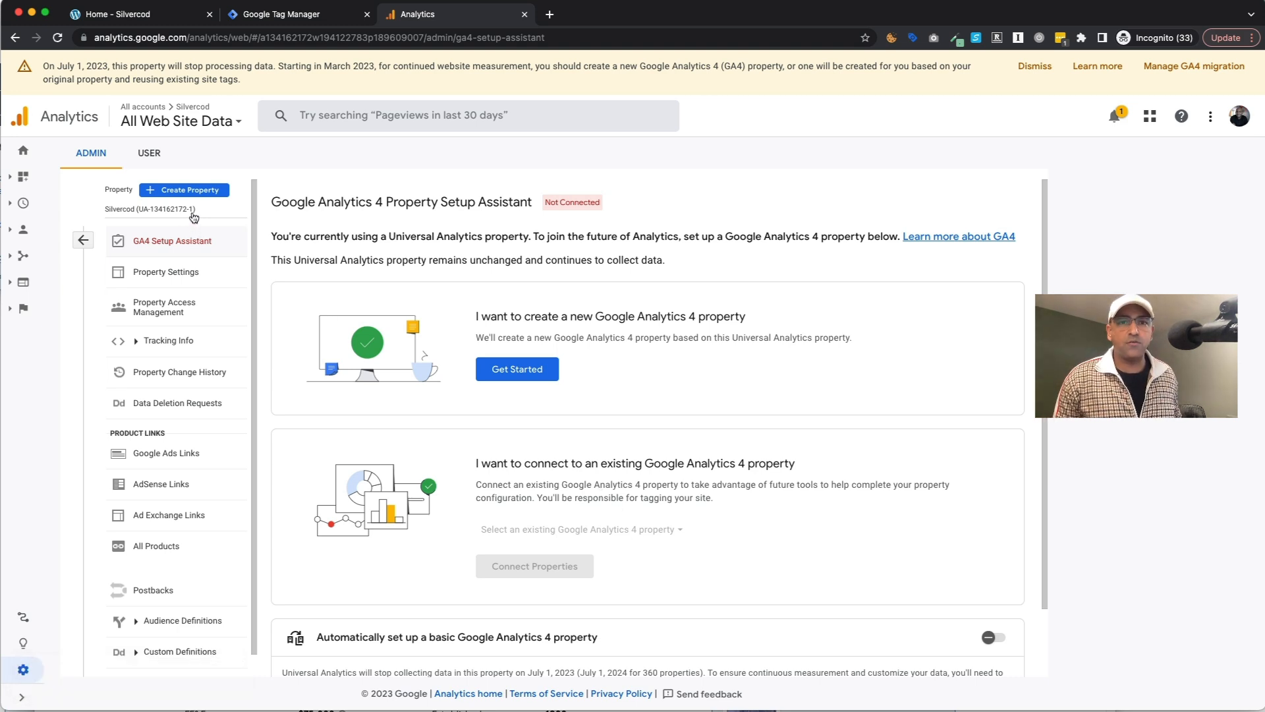
# Step: Start a new Google Analytics 4 property named GA4-silvercod.com with the (GMT-05:00) New York Time reporting zone
pyautogui.click(189, 191)
pyautogui.click(287, 390)
pyautogui.write('GA4-silvercod.com')
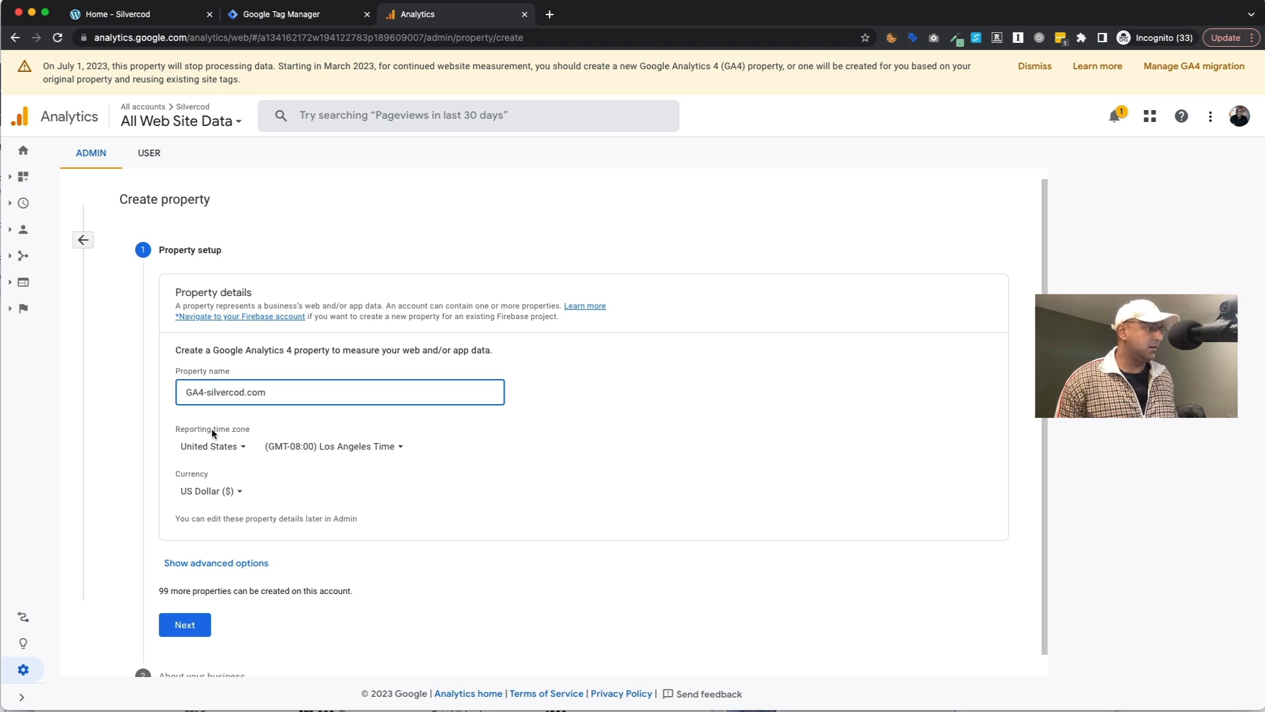
pyautogui.click(373, 450)
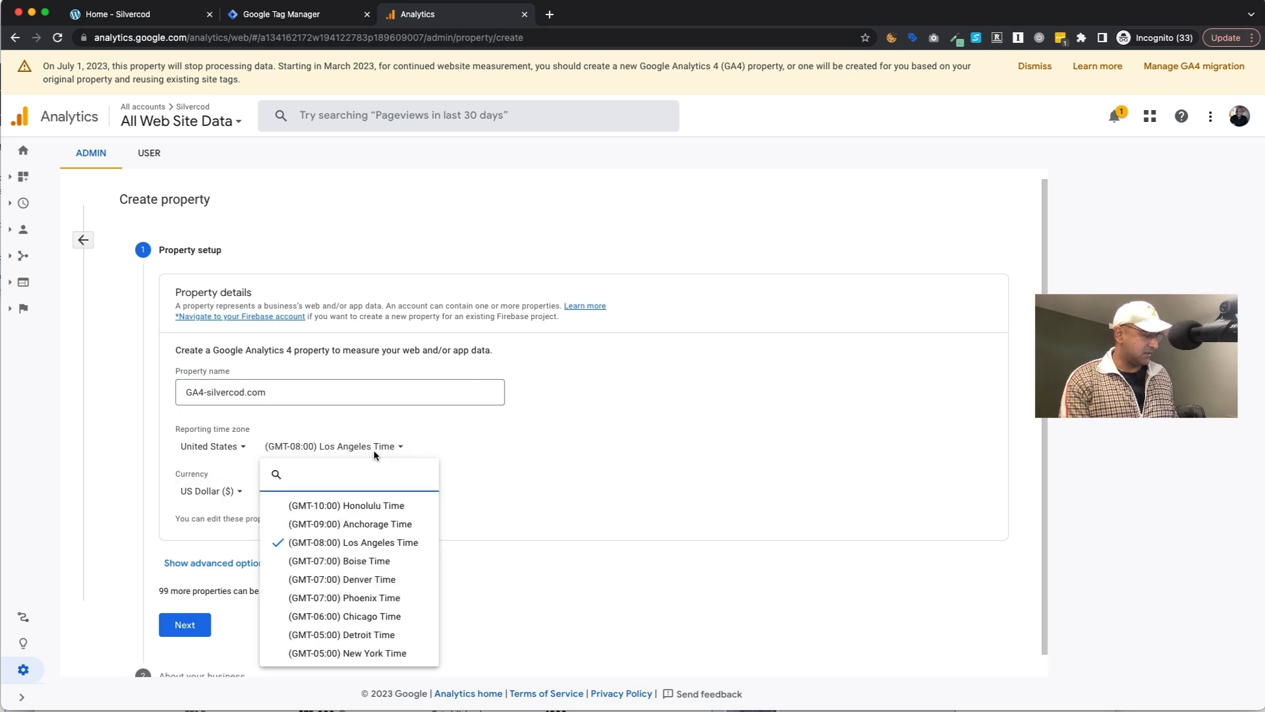
pyautogui.click(393, 653)
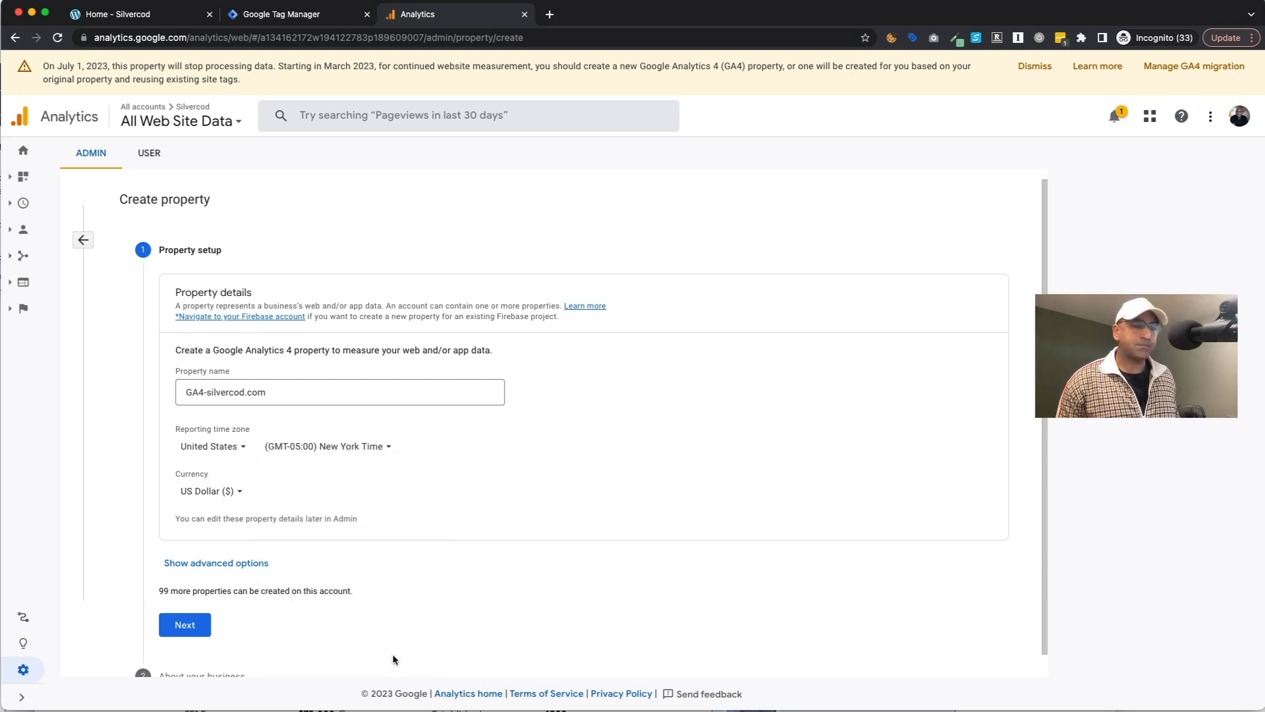
pyautogui.click(186, 625)
# Step: Create the property with industry Business & Industrial, business size Small, and the intent to measure customer engagement with the site or app
pyautogui.click(182, 443)
pyautogui.click(181, 550)
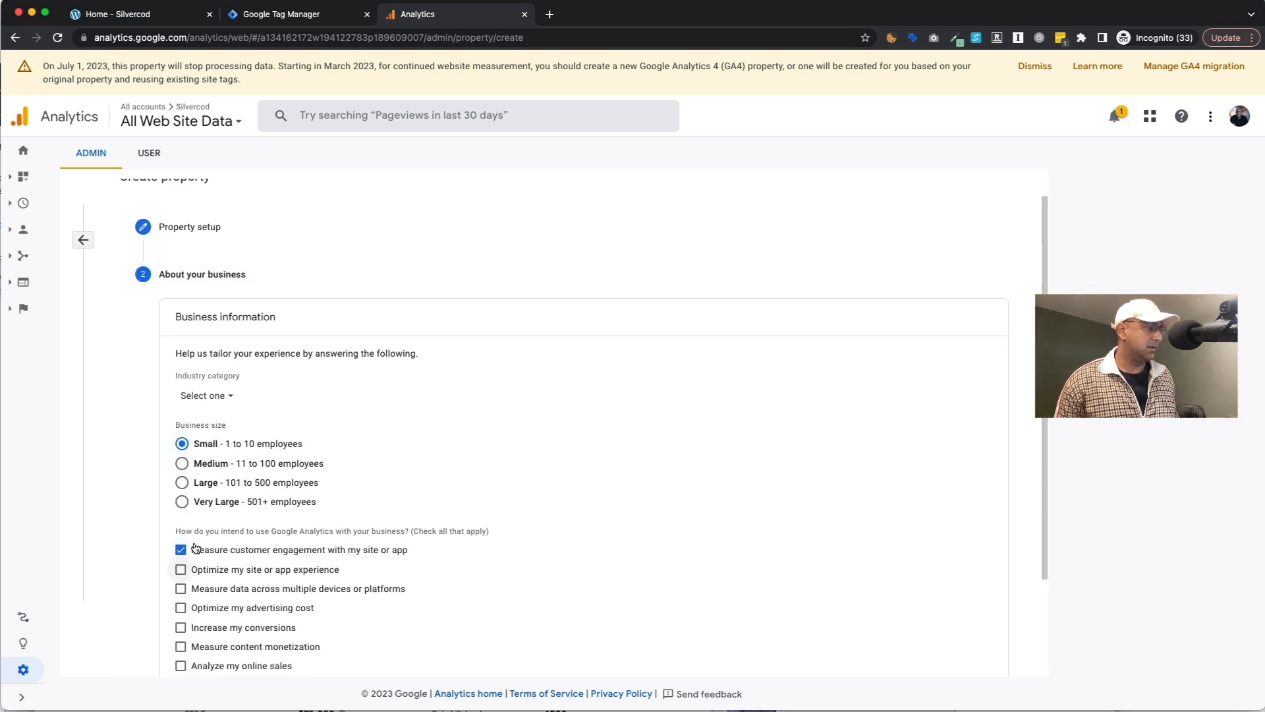
pyautogui.click(214, 397)
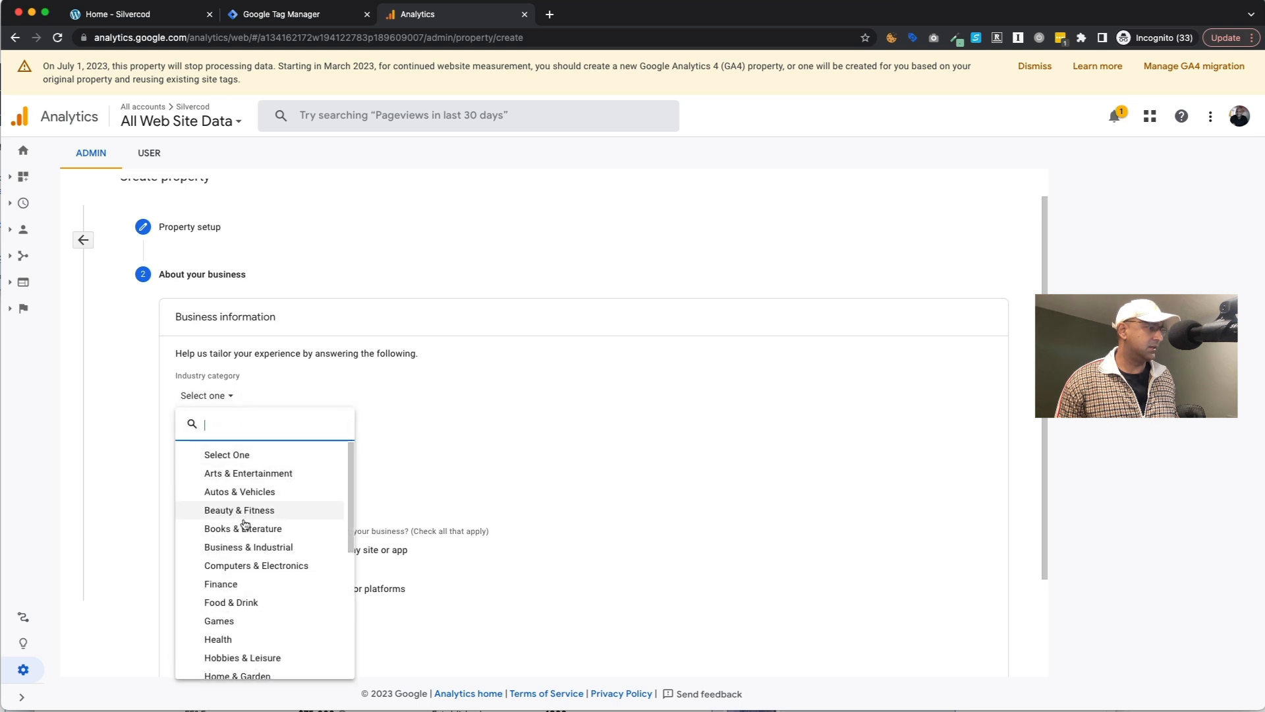
pyautogui.click(250, 551)
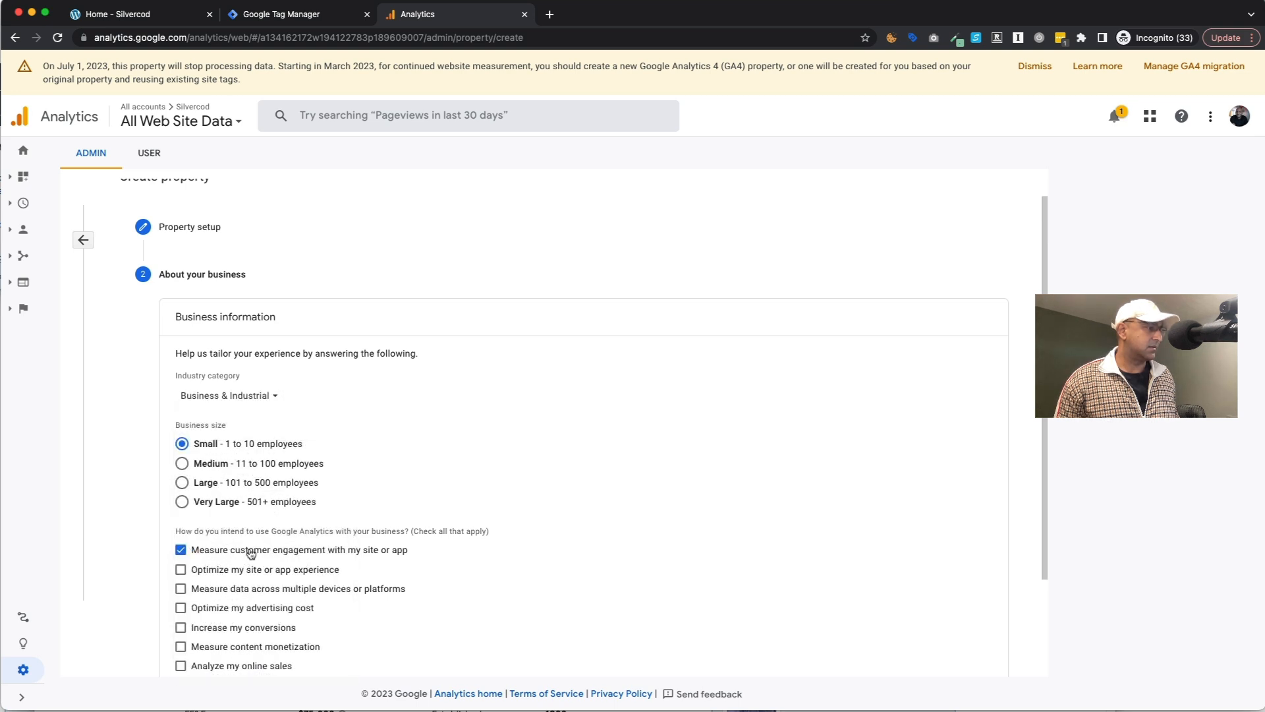
pyautogui.click(455, 469)
pyautogui.scroll(-1, 469, 475)
pyautogui.click(285, 424)
pyautogui.scroll(-3, 329, 449)
pyautogui.click(190, 649)
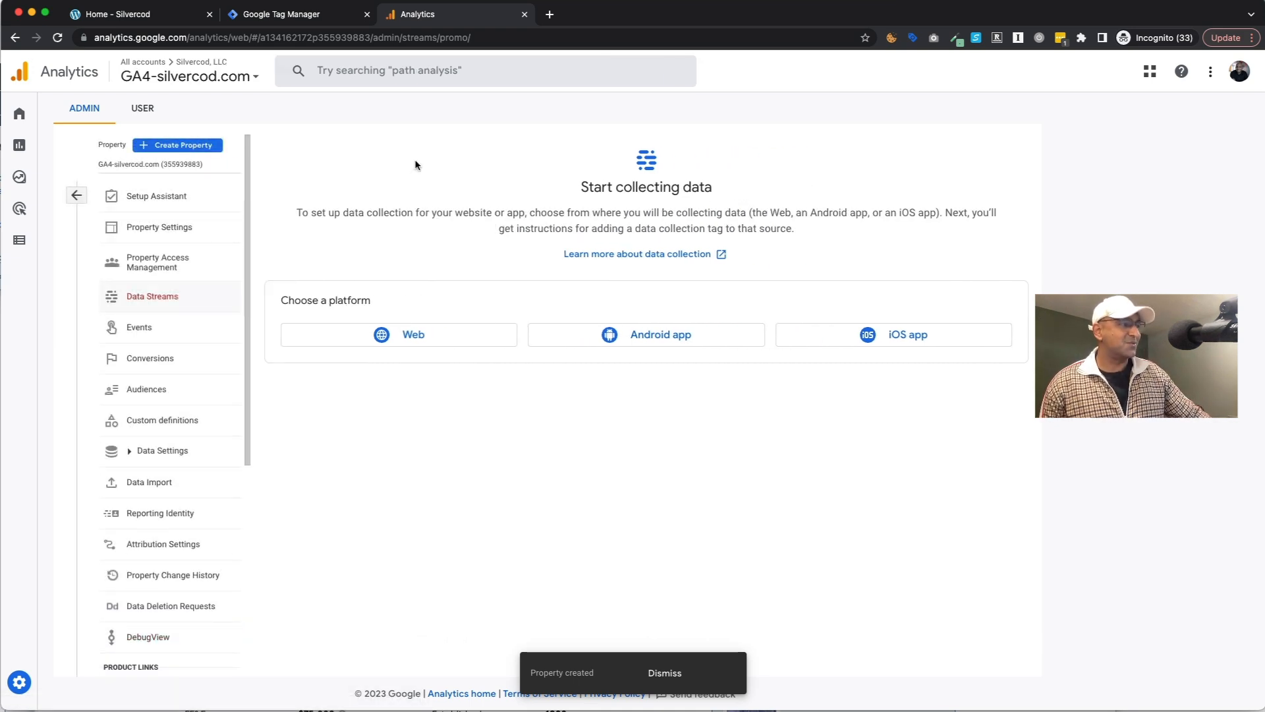
pyautogui.click(441, 346)
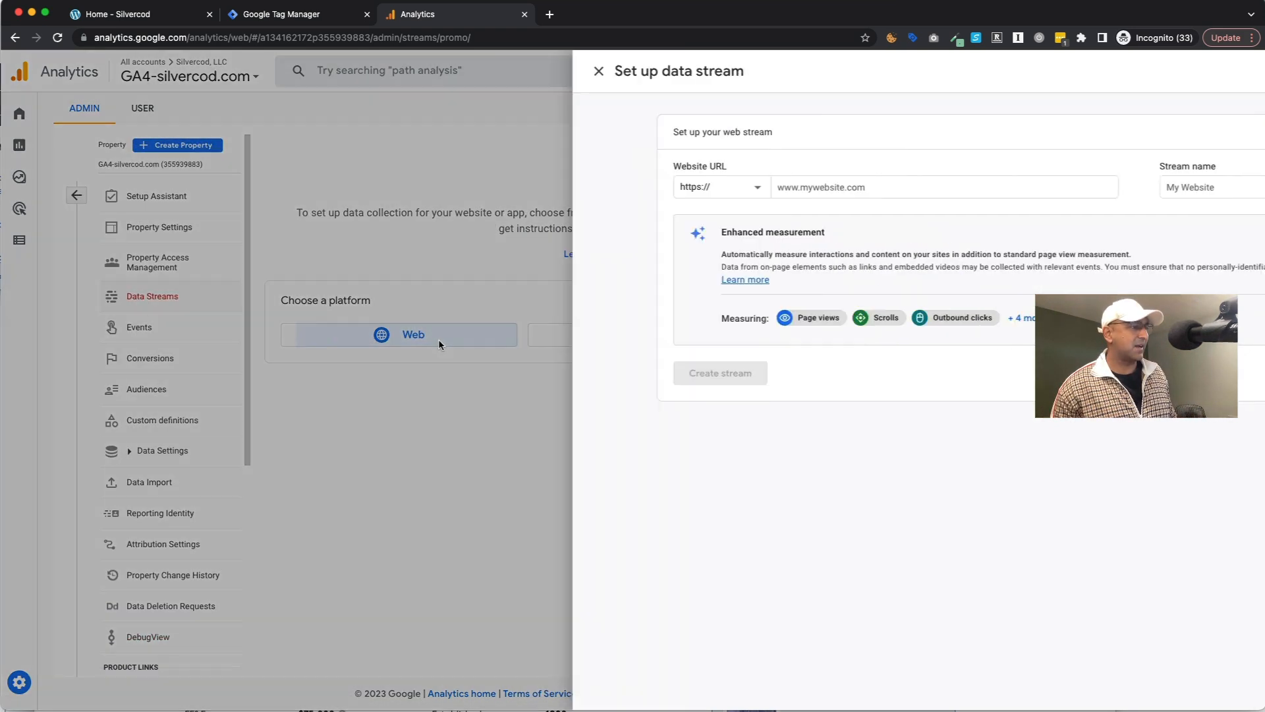
pyautogui.click(545, 189)
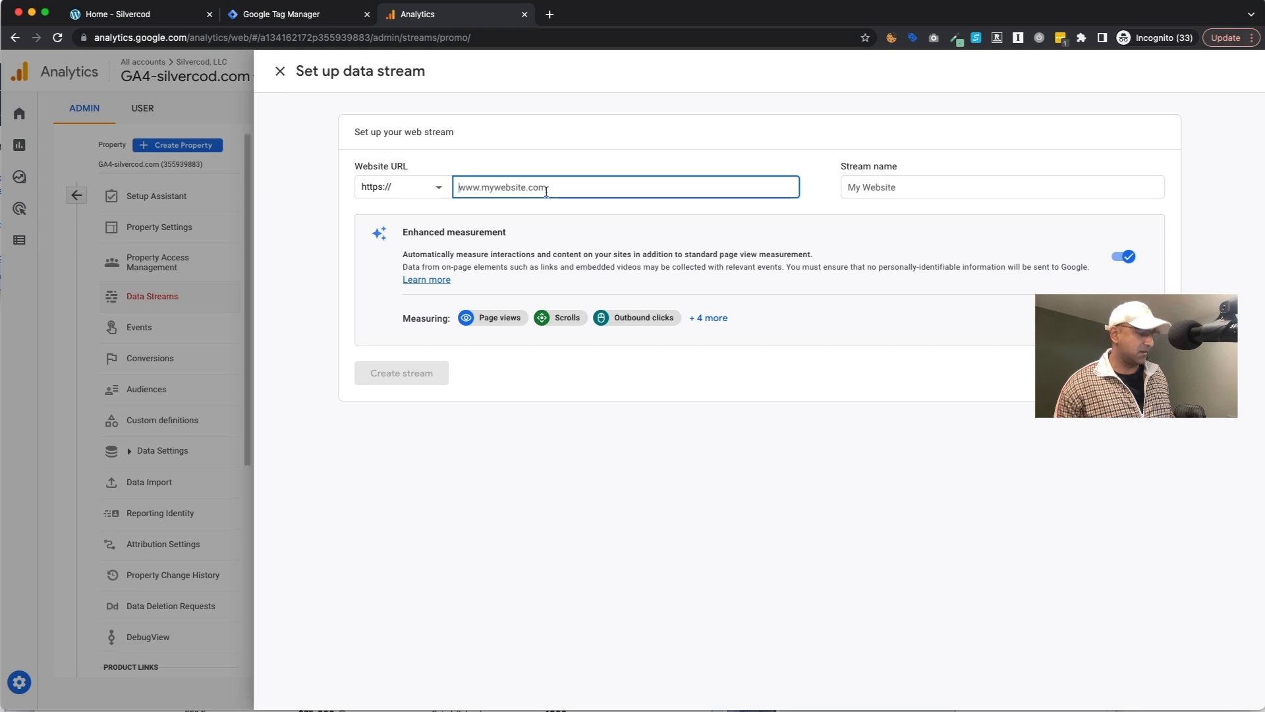
pyautogui.write('silvercod.com')
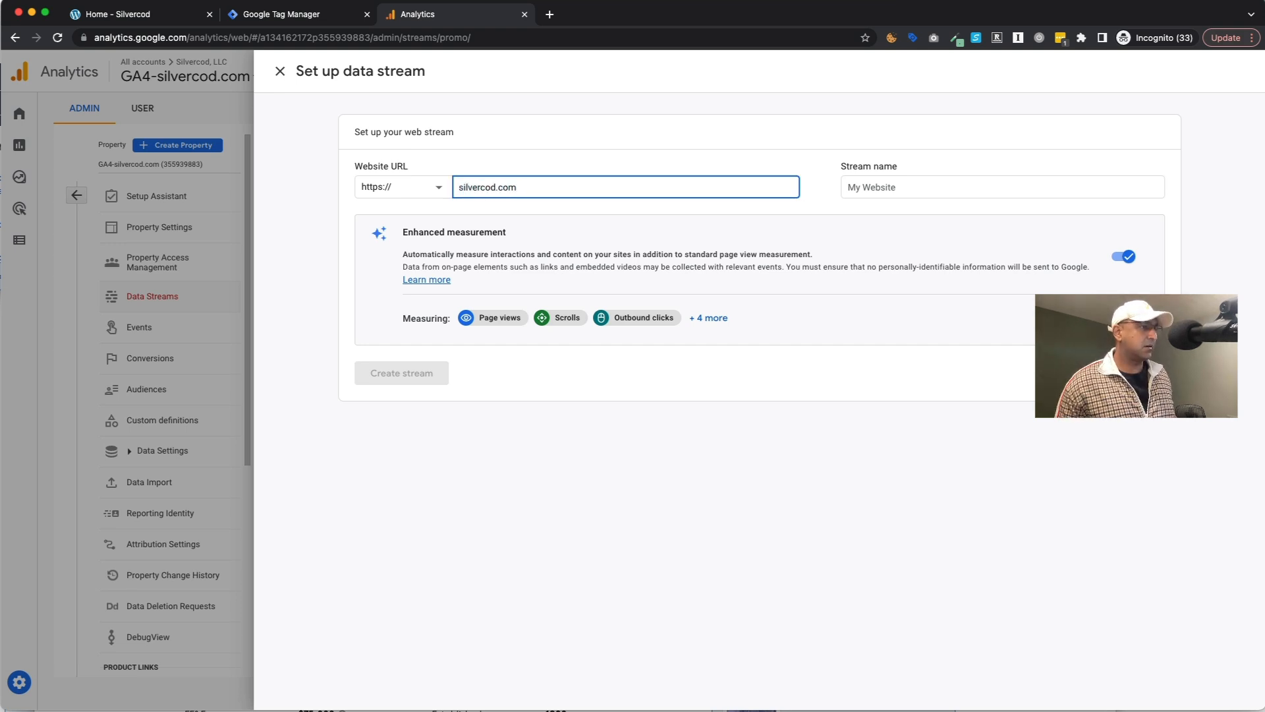
pyautogui.press('Tab')
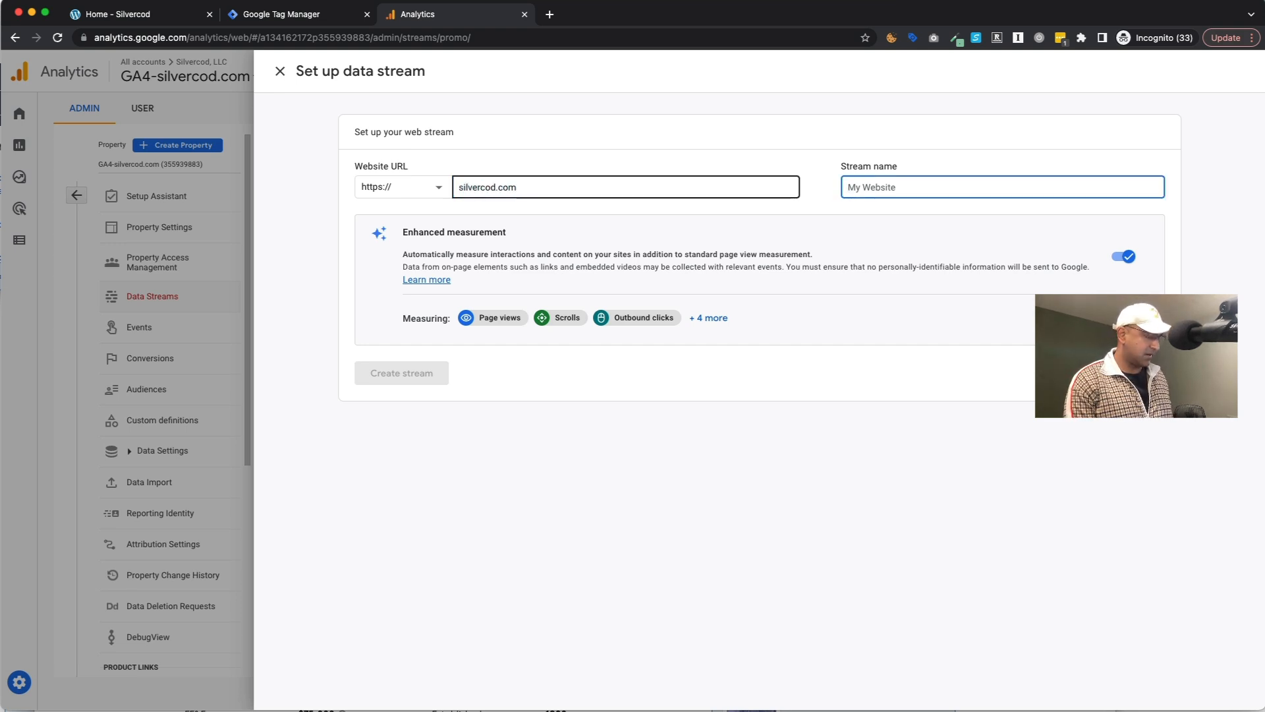
pyautogui.write('silvercod website')
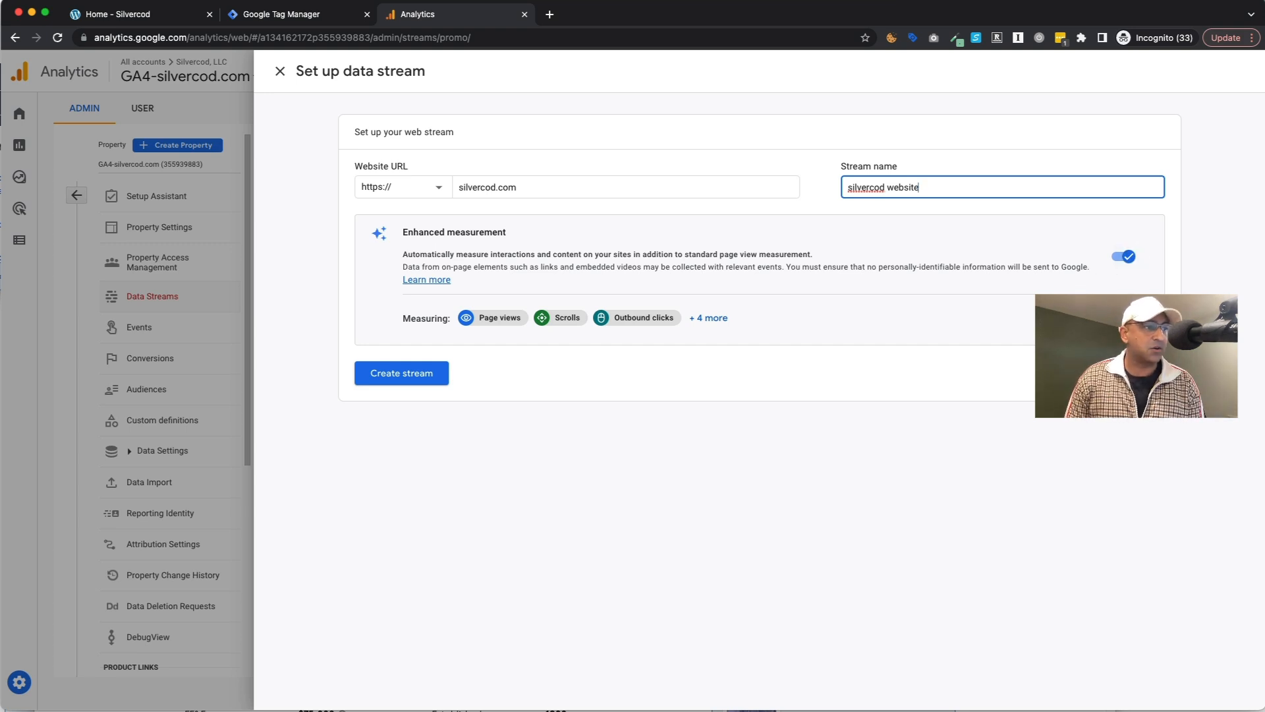
# Step: Review the enhanced measurement settings without changing them and create the web stream
pyautogui.click(1128, 318)
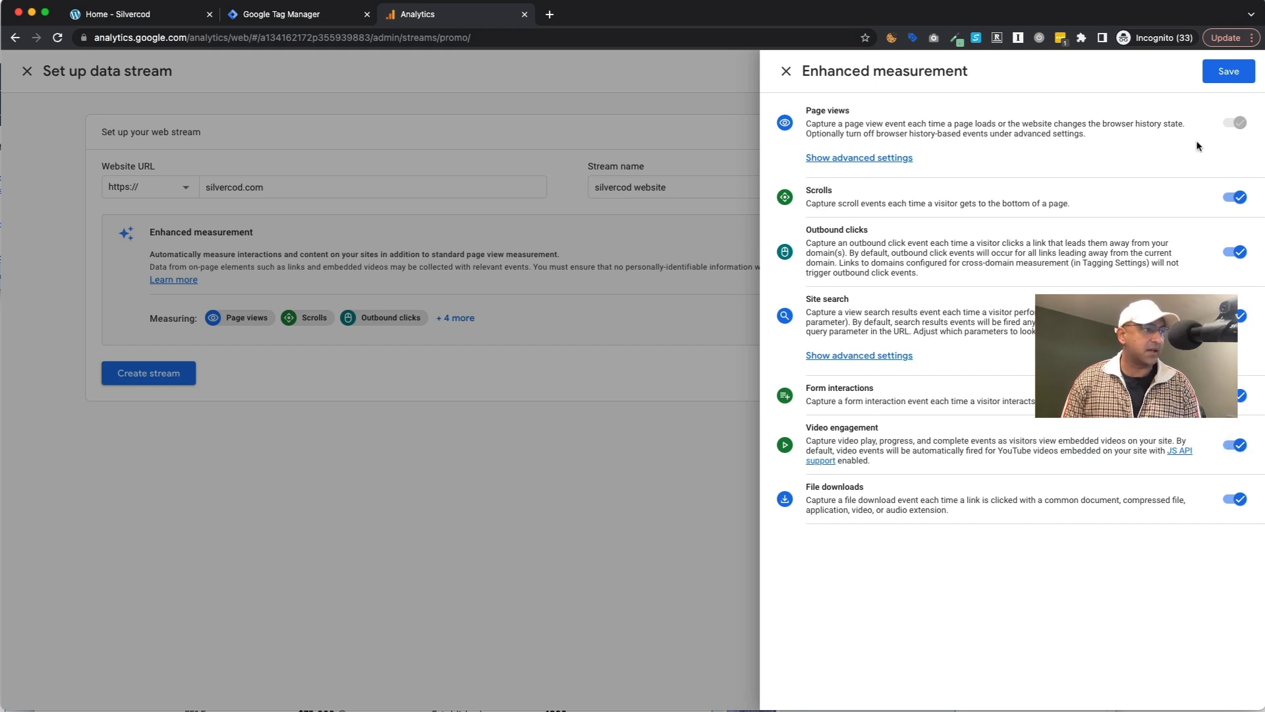
pyautogui.click(786, 71)
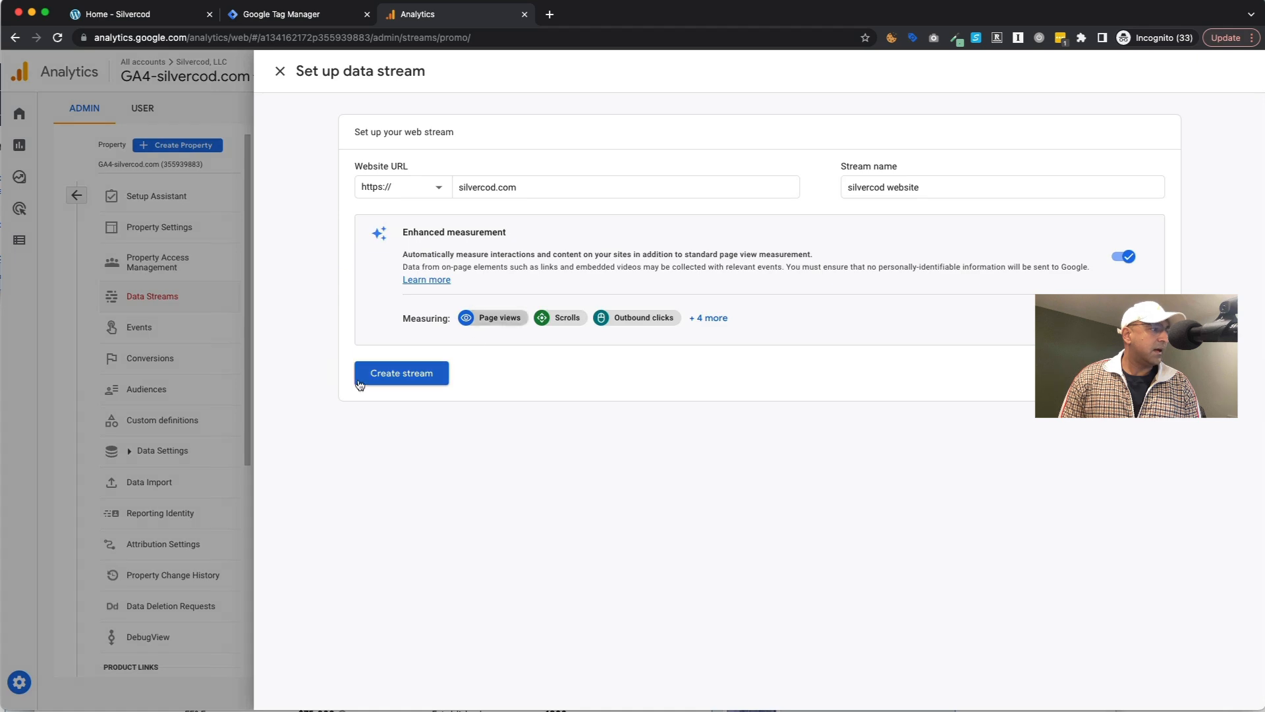
pyautogui.click(405, 374)
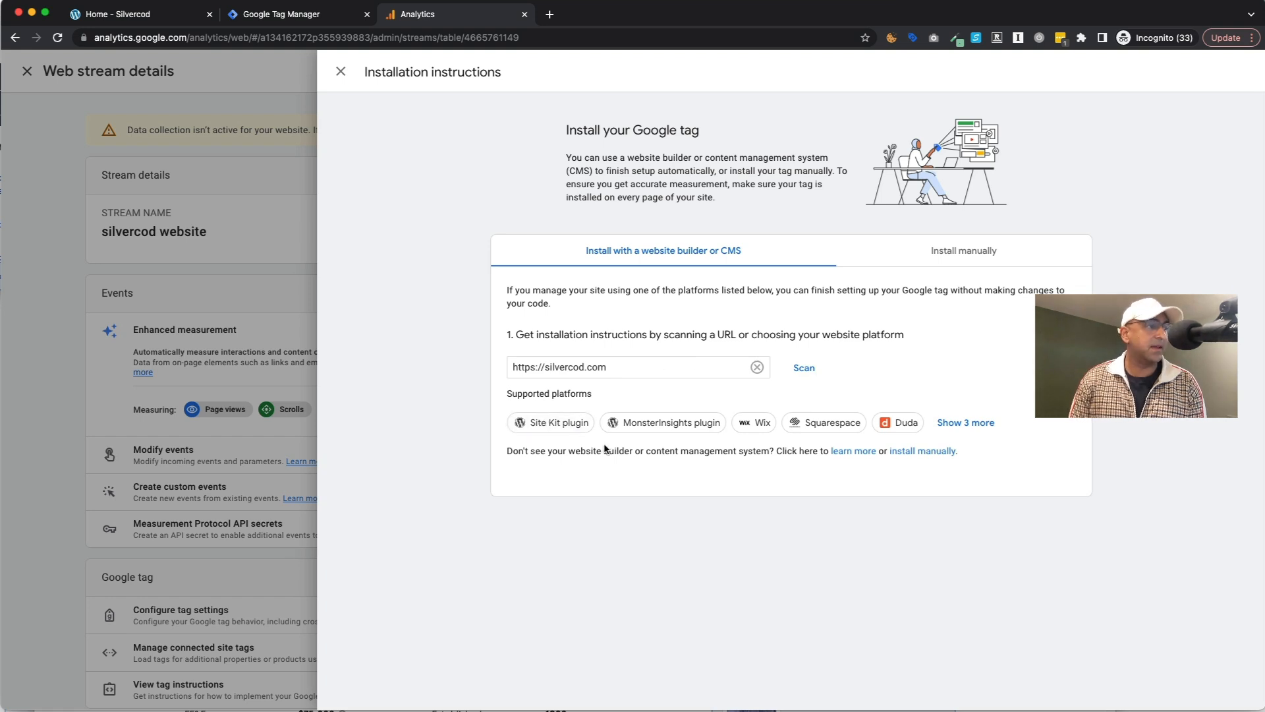
pyautogui.click(806, 369)
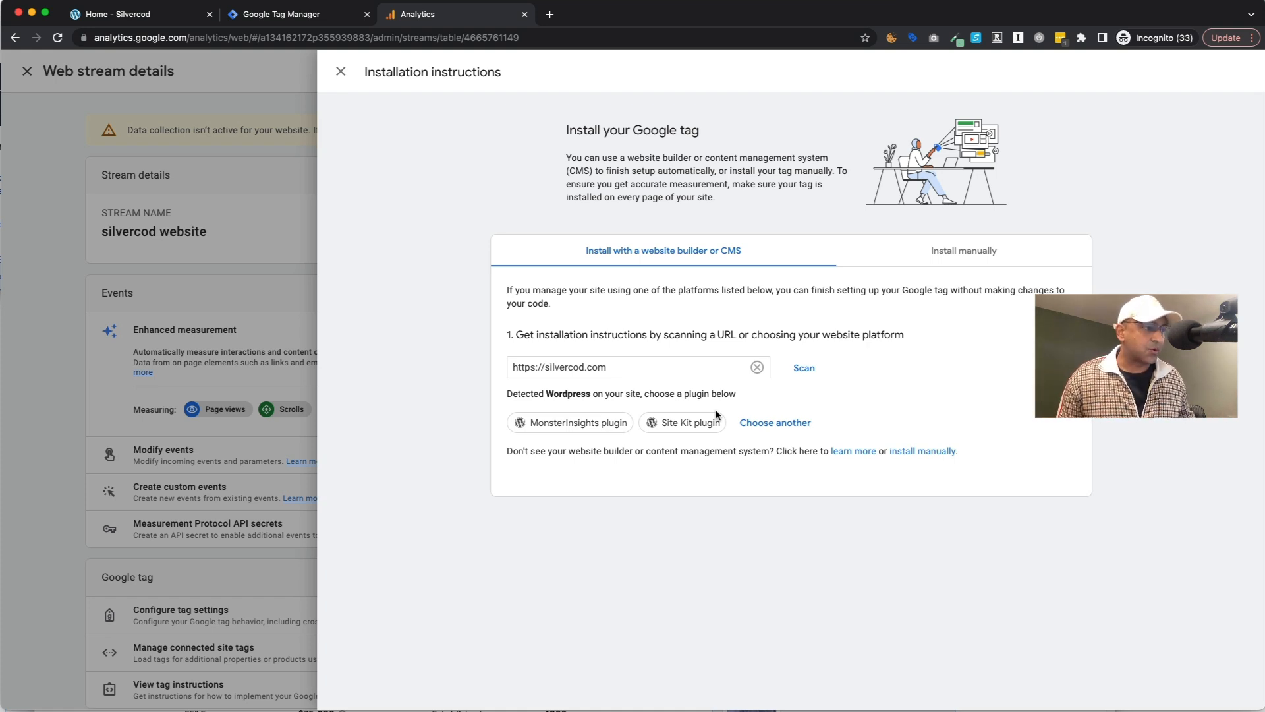
pyautogui.click(947, 257)
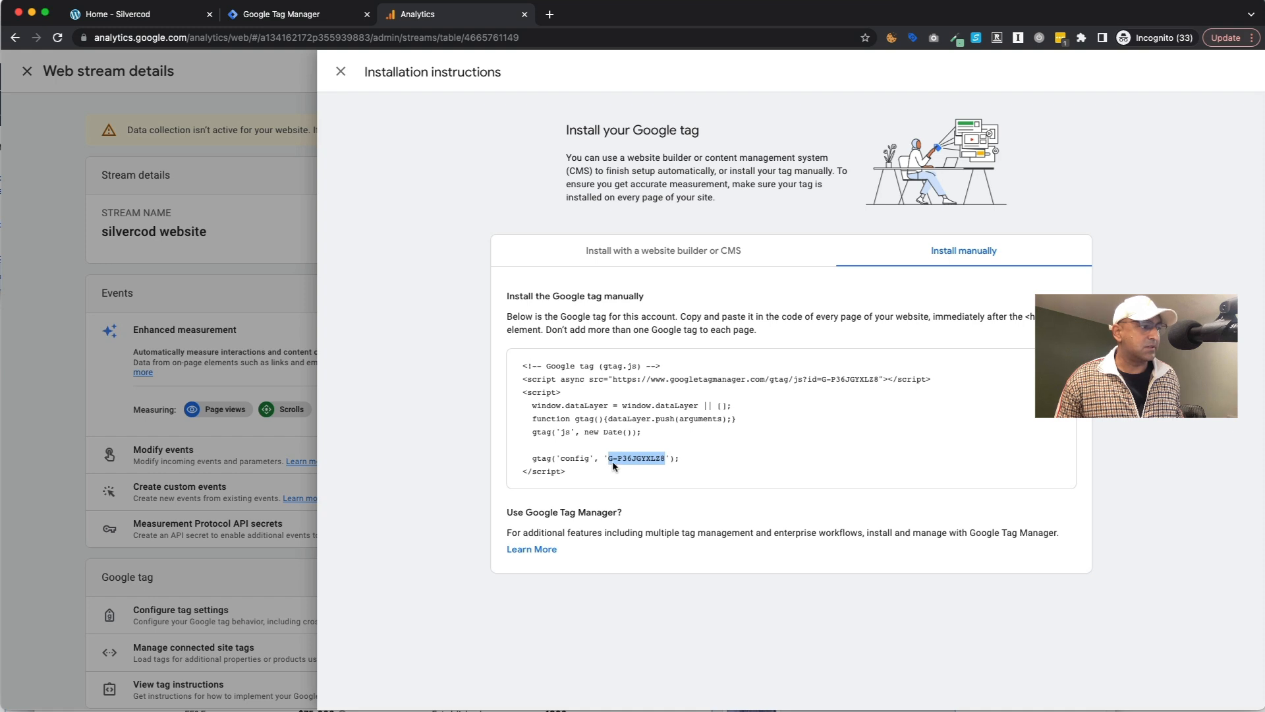
pyautogui.rightClick(614, 460)
pyautogui.click(637, 487)
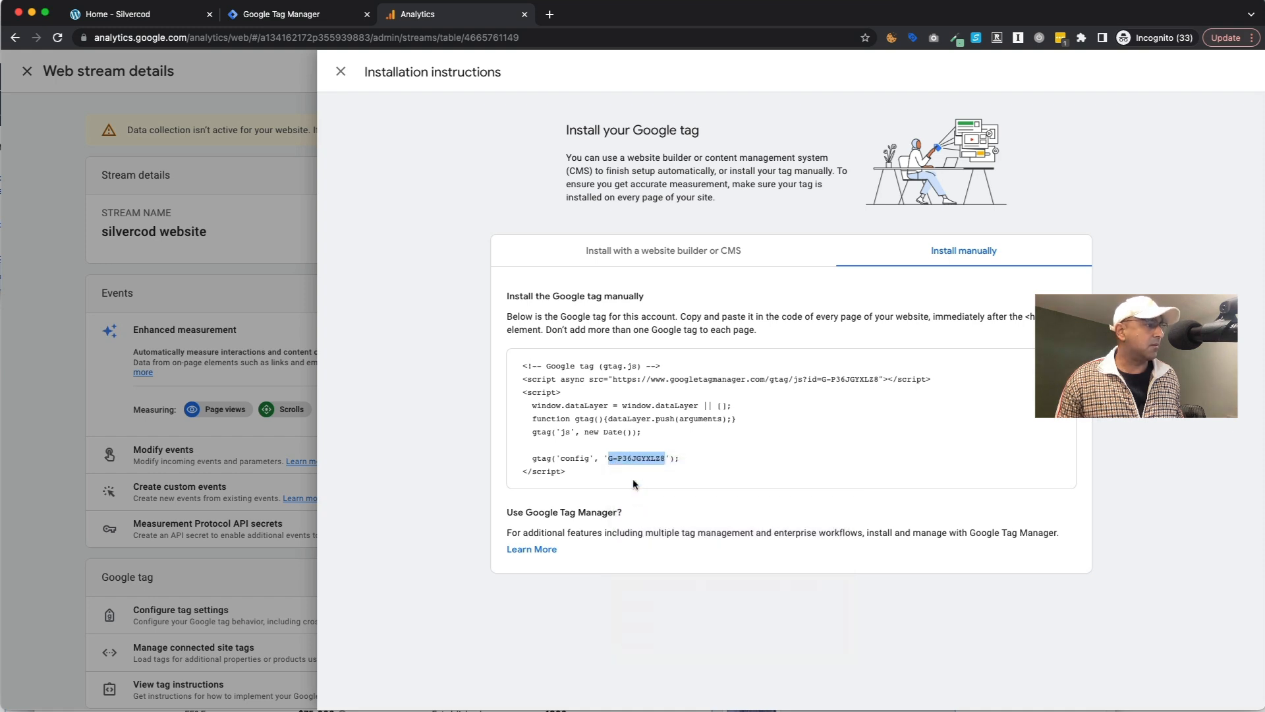
pyautogui.click(311, 19)
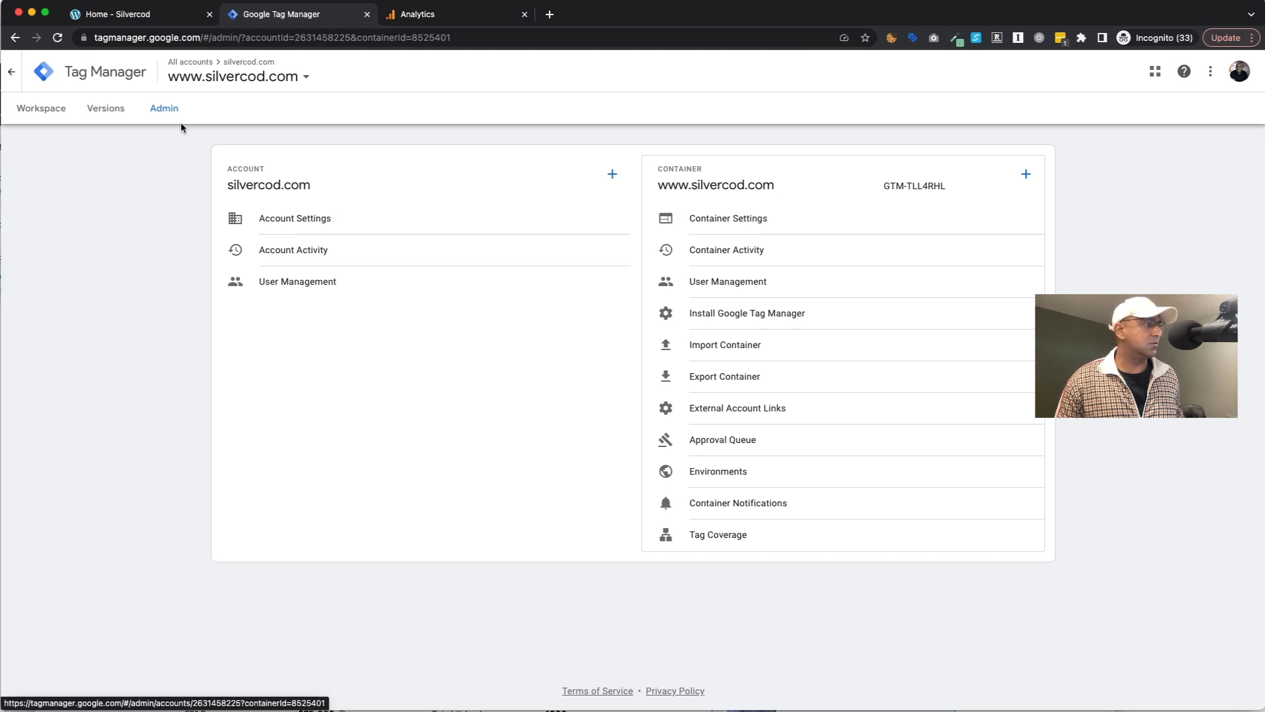
pyautogui.click(53, 116)
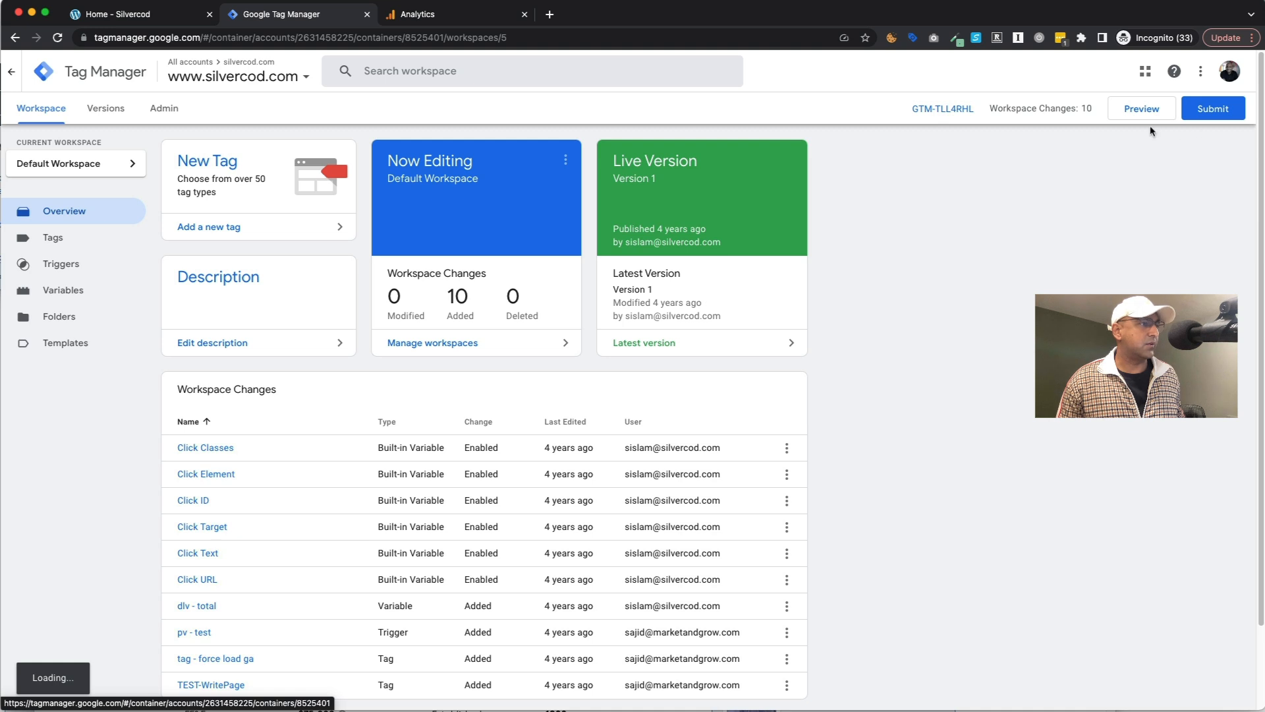
pyautogui.click(89, 239)
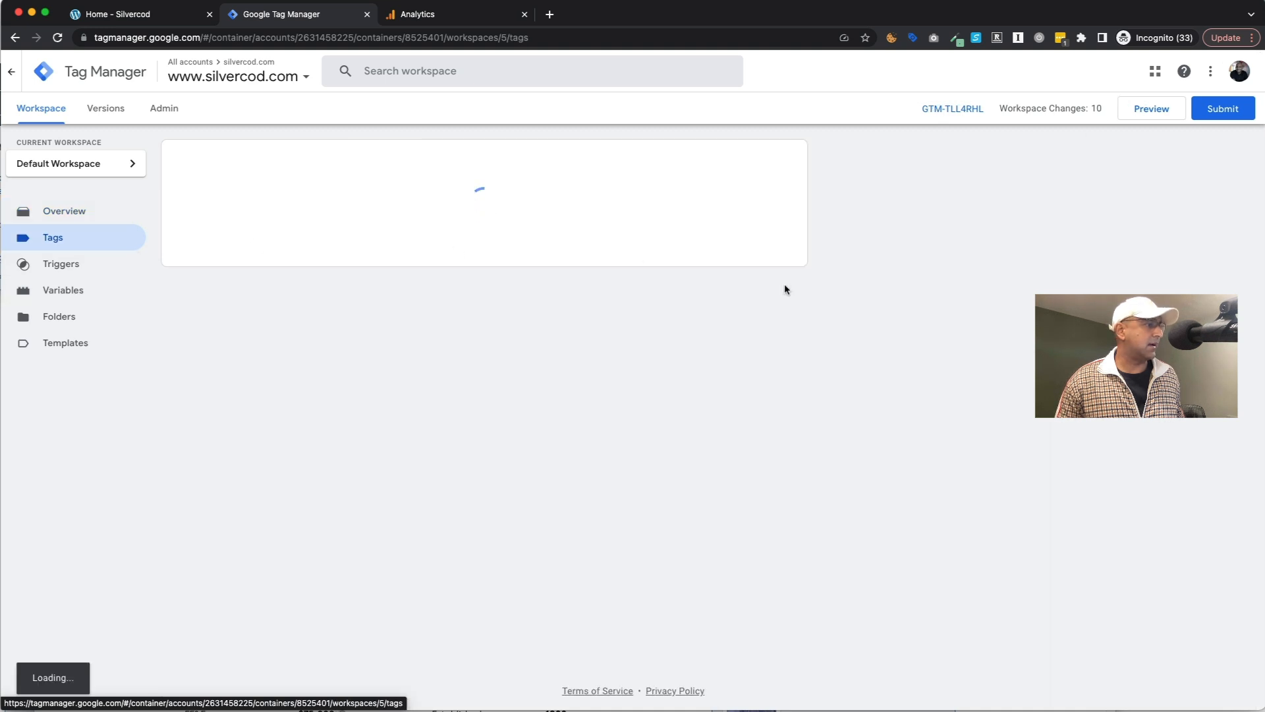
pyautogui.click(1126, 119)
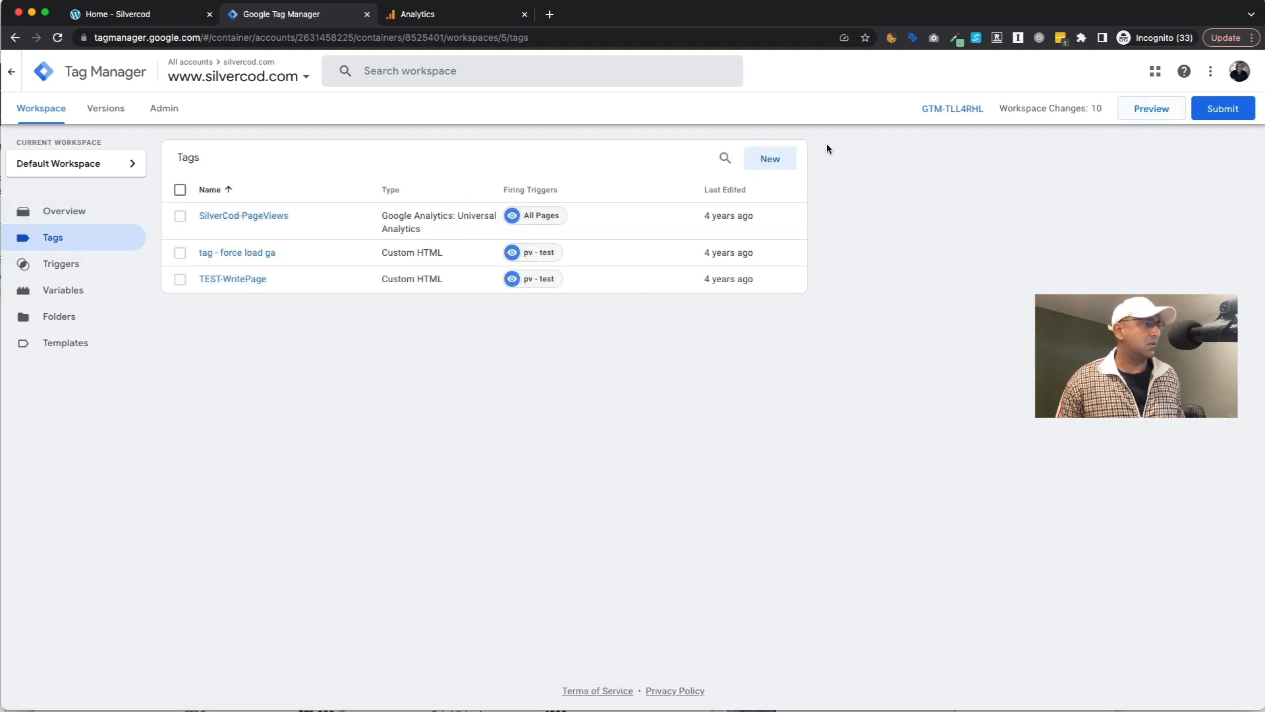
pyautogui.click(766, 160)
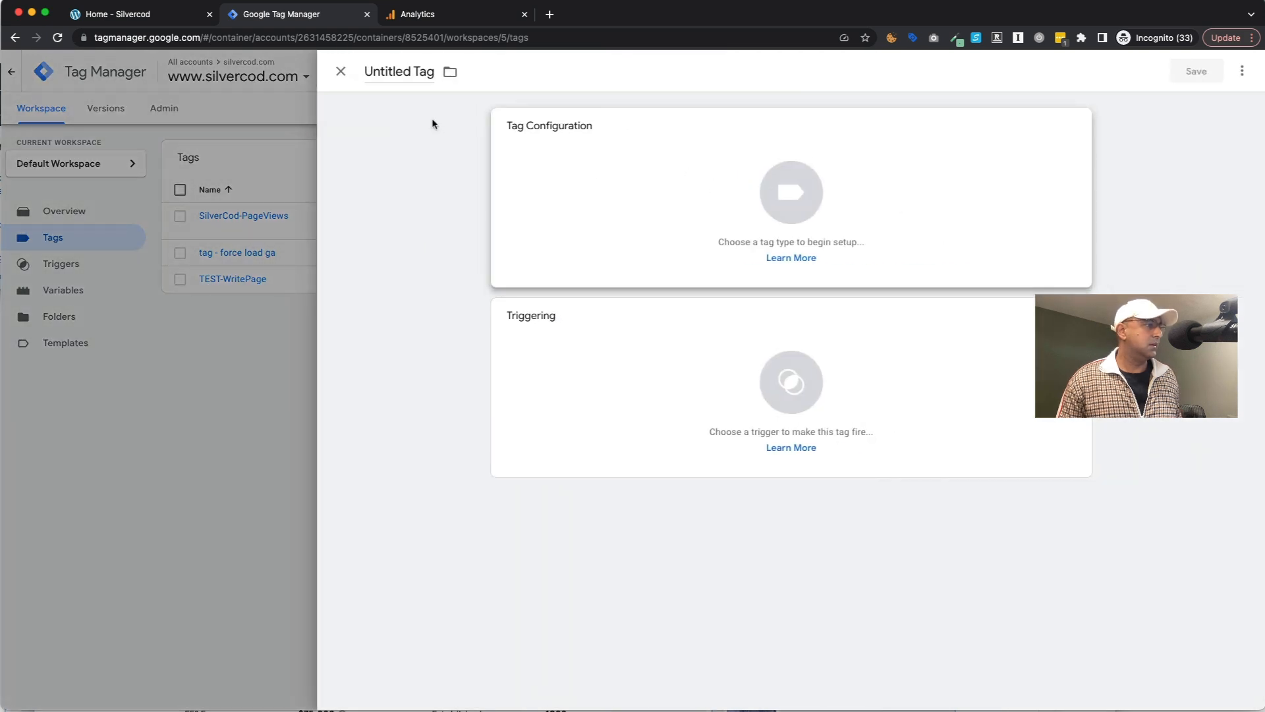
pyautogui.click(400, 70)
pyautogui.write('G')
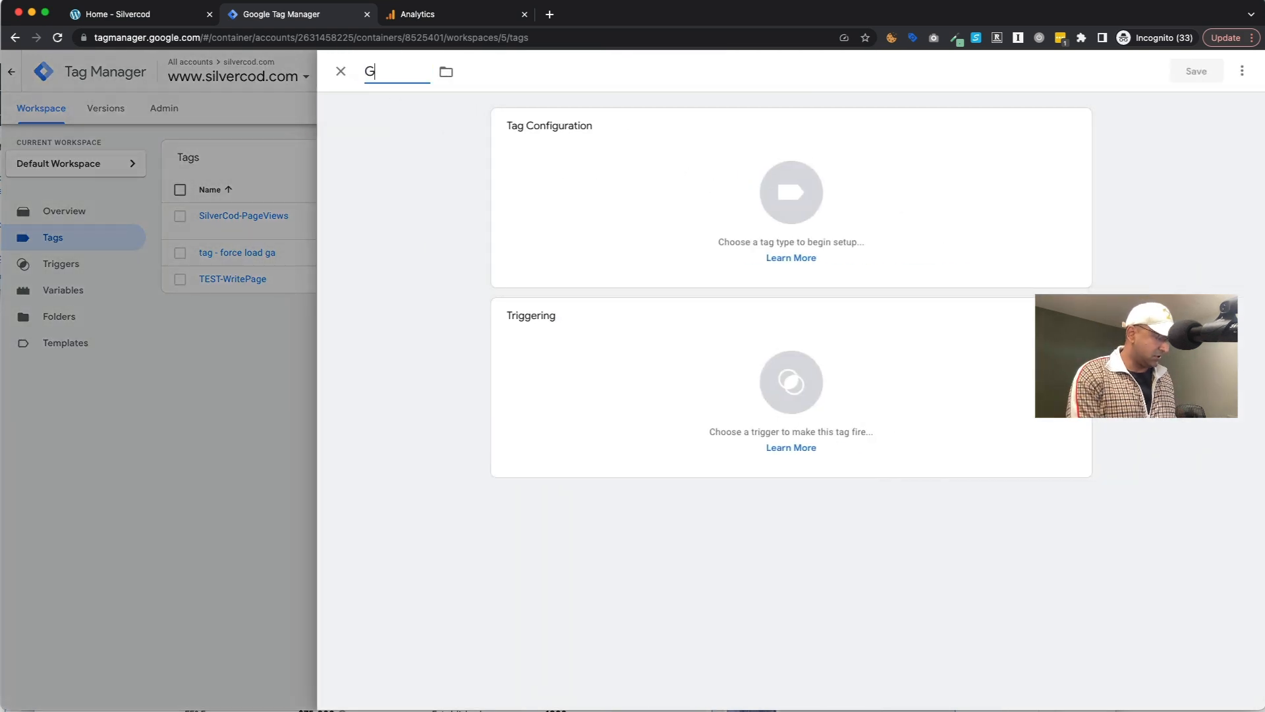
pyautogui.write('A4-Tag')
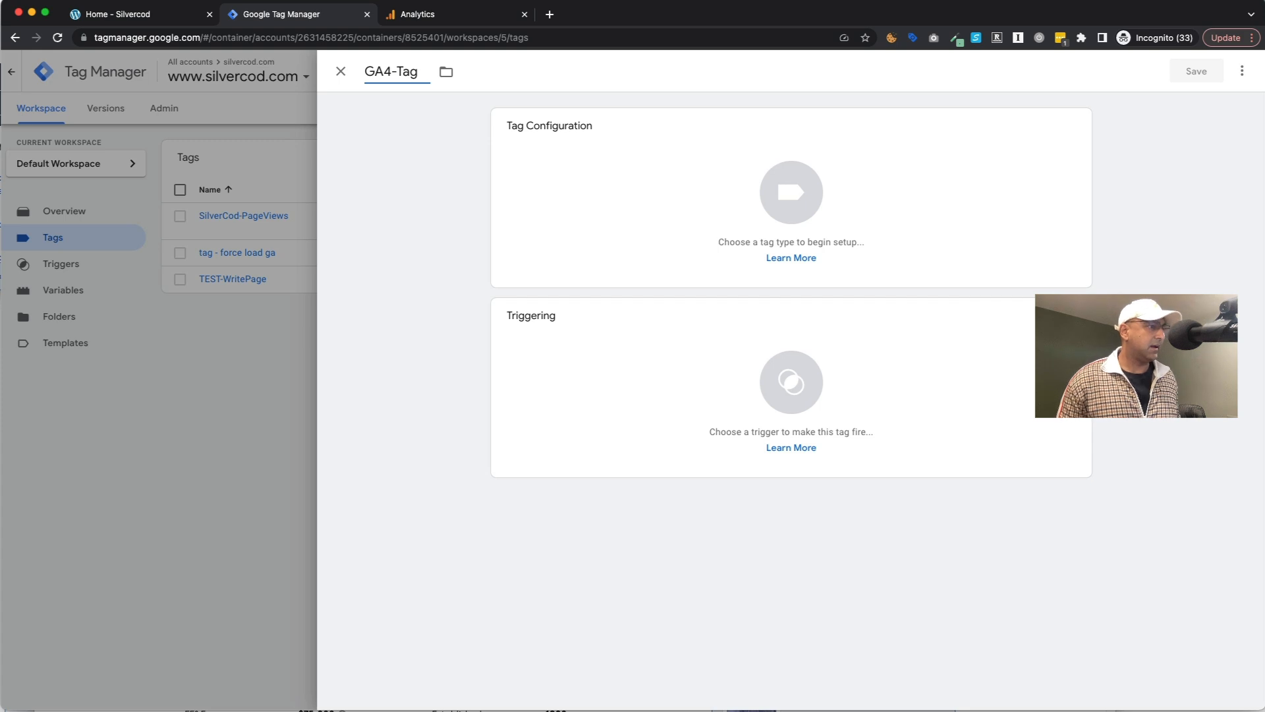
# Step: Set the tag type to Google Analytics: GA4 Configuration and paste the copied measurement ID
pyautogui.click(801, 219)
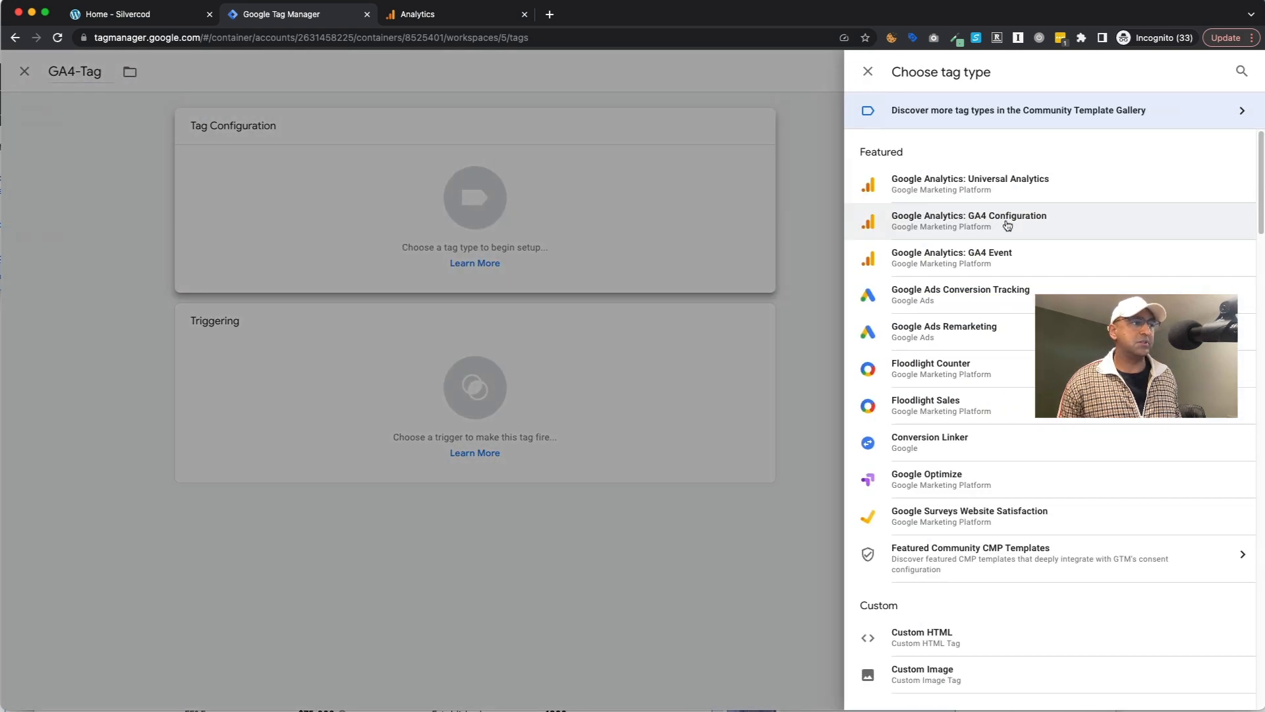
pyautogui.click(1008, 226)
pyautogui.click(555, 261)
pyautogui.hotkey('ctrl', 'v')
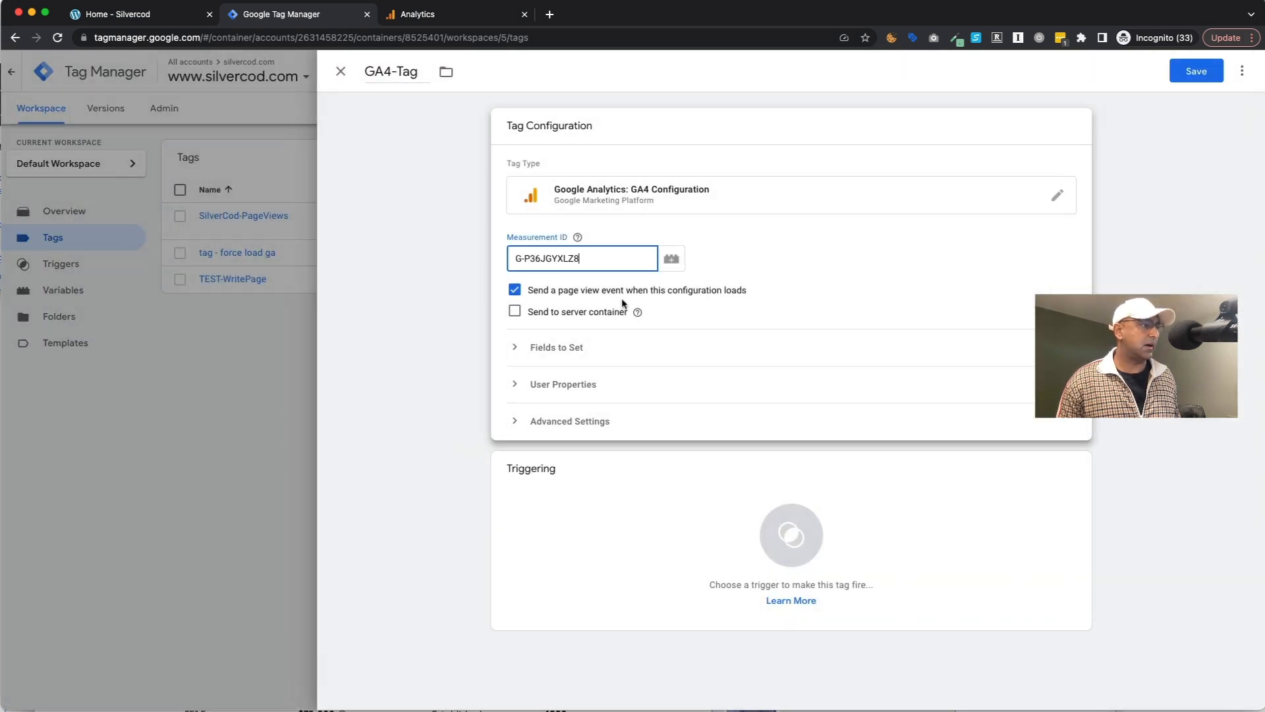
# Step: Add the All Pages page view trigger to GA4-Tag and save the tag
pyautogui.click(765, 533)
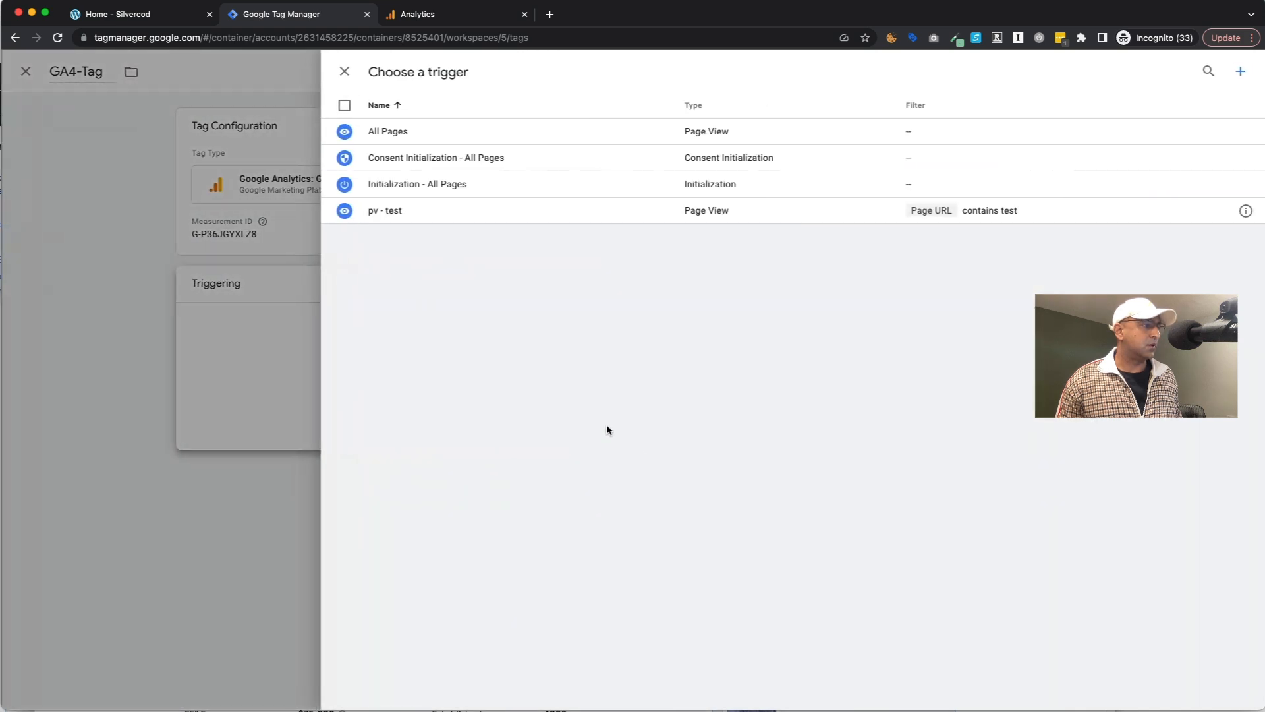
pyautogui.click(369, 132)
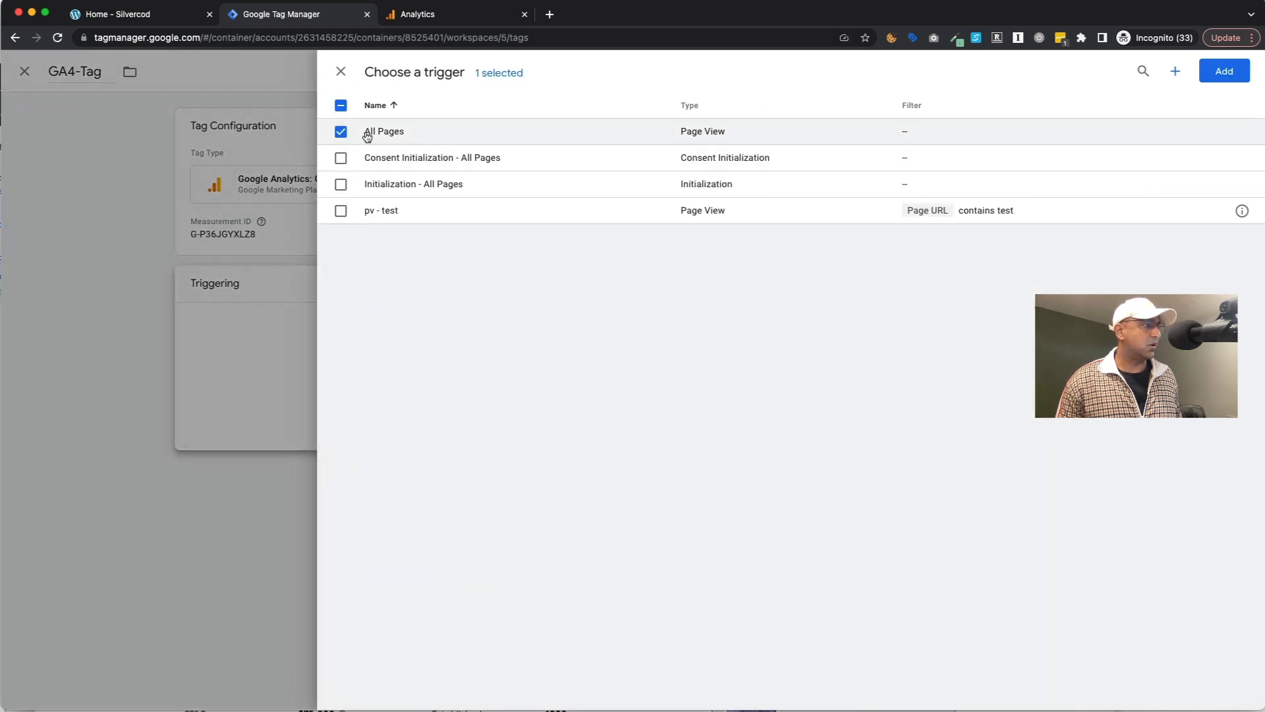
pyautogui.click(1226, 72)
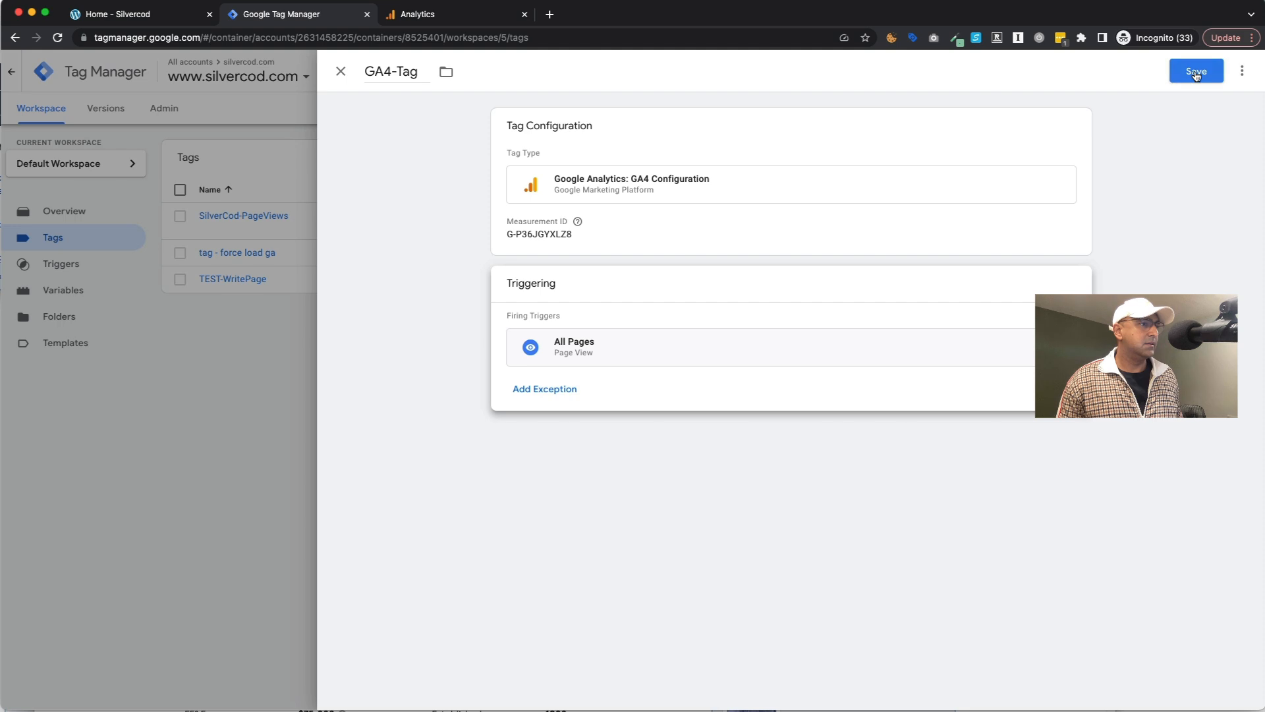
pyautogui.click(1196, 72)
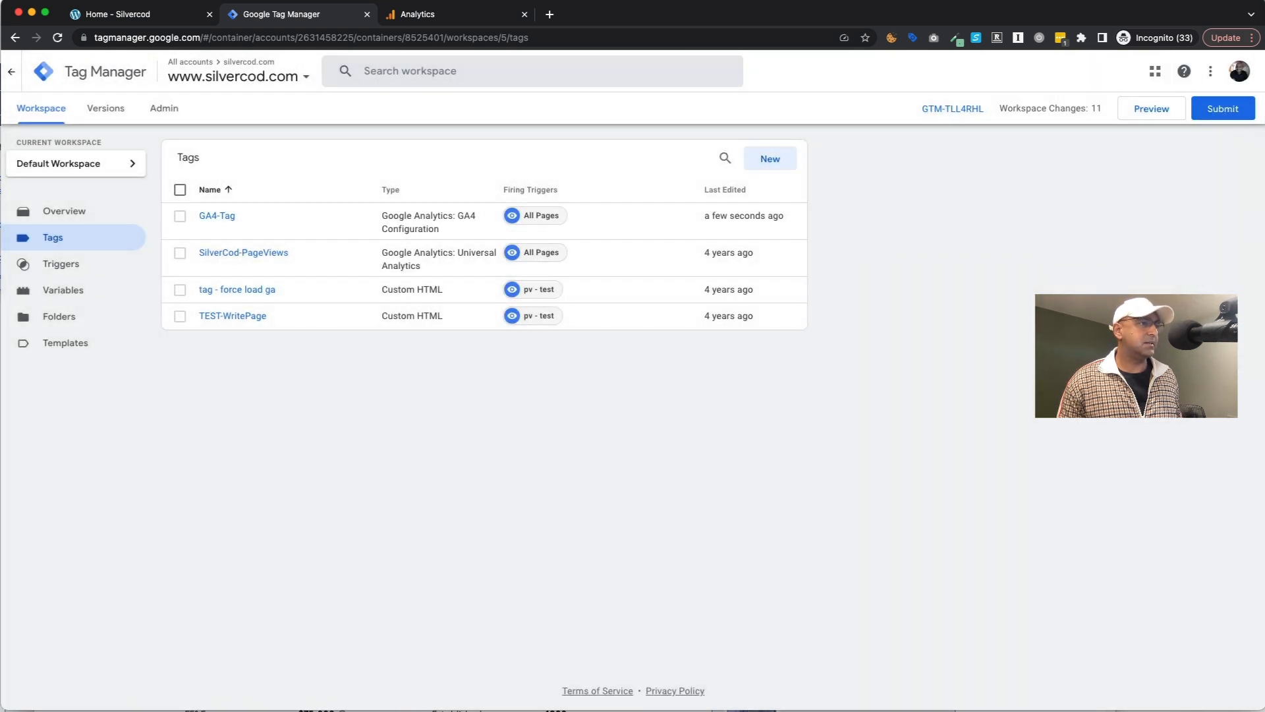
# Step: Submit the workspace changes and publish them to the Live environment as a version named Added GA4
pyautogui.click(1227, 114)
pyautogui.click(604, 222)
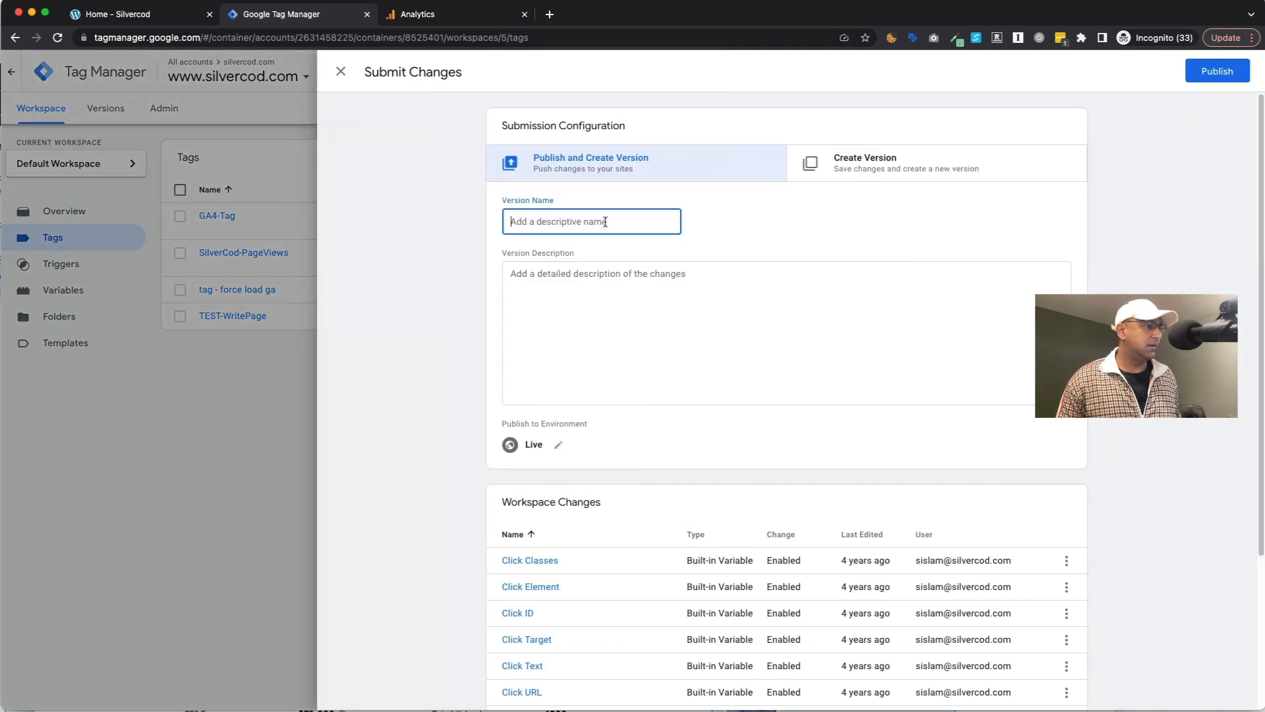
pyautogui.write('Added GA4')
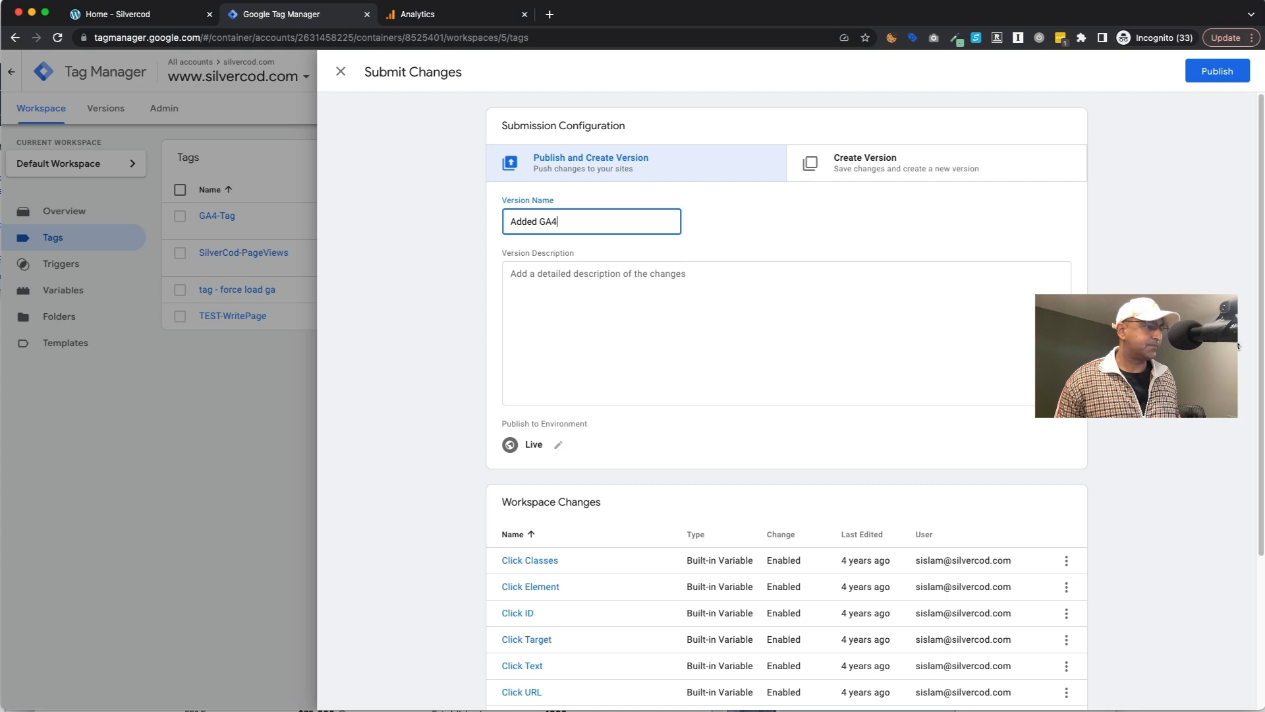
pyautogui.click(1196, 76)
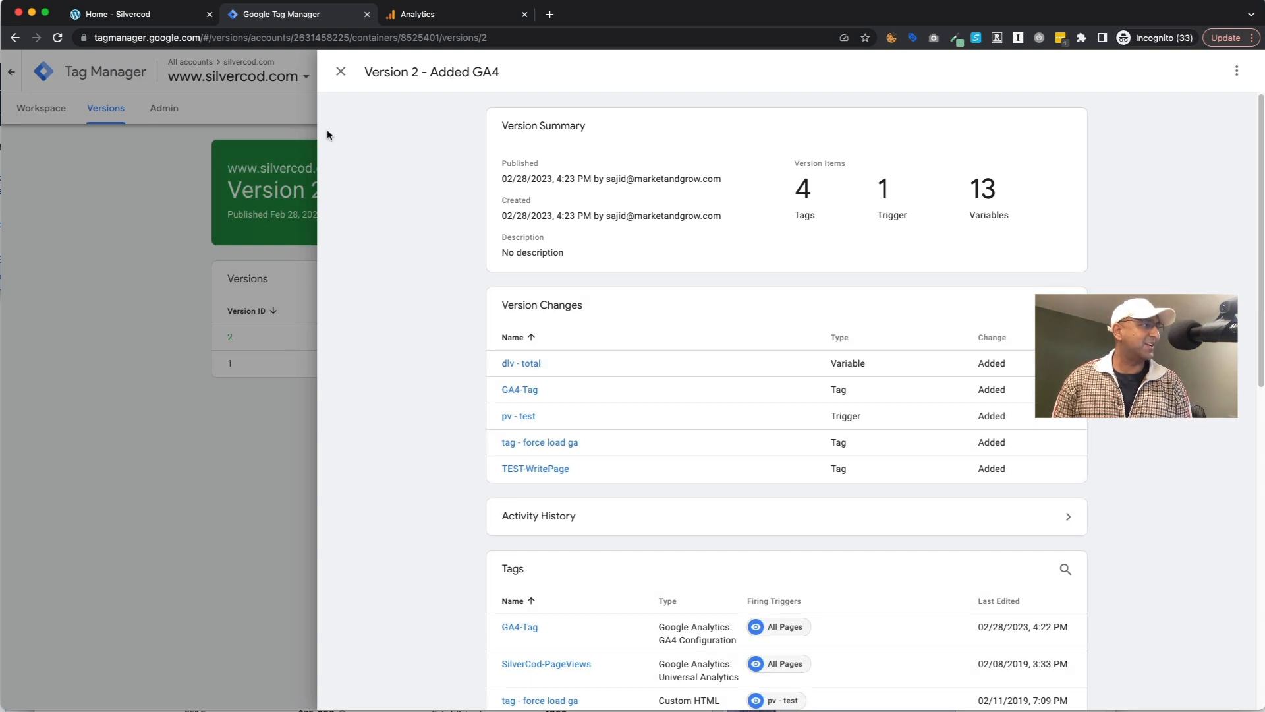
# Step: Switch to Google Analytics, close the web stream details and open the Realtime report for GA4-silvercod.com
pyautogui.click(463, 25)
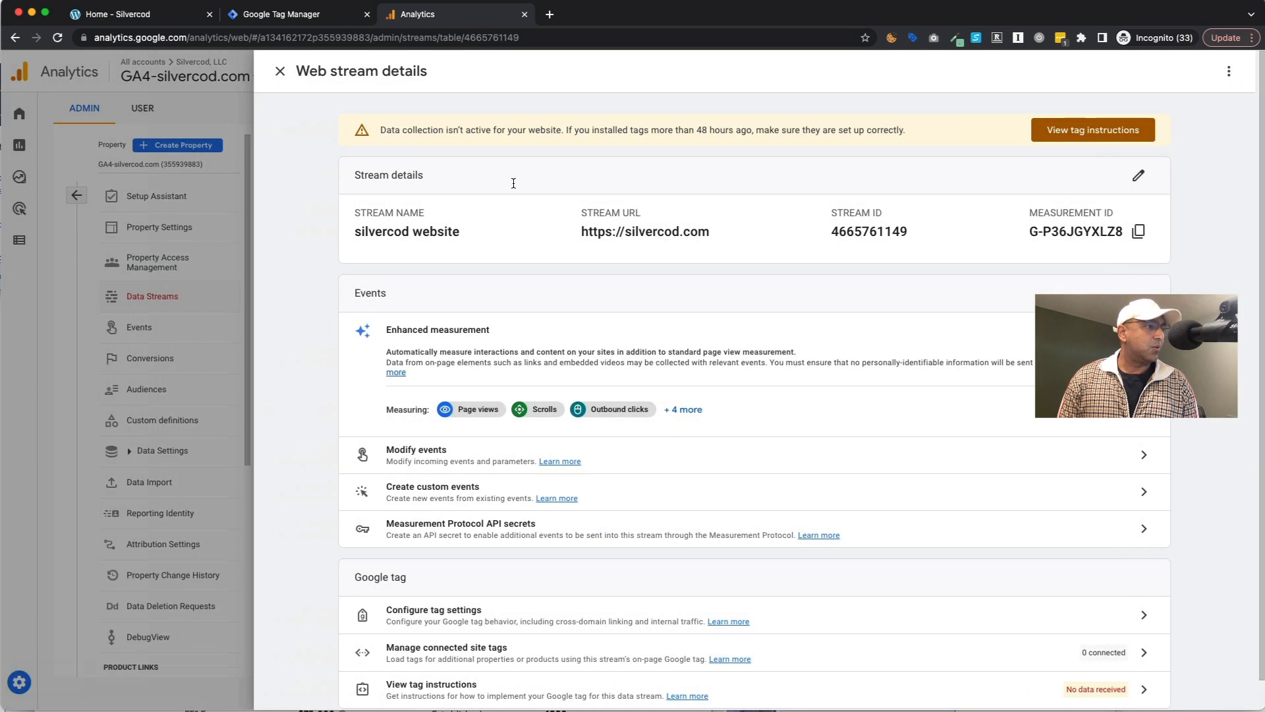
pyautogui.click(228, 246)
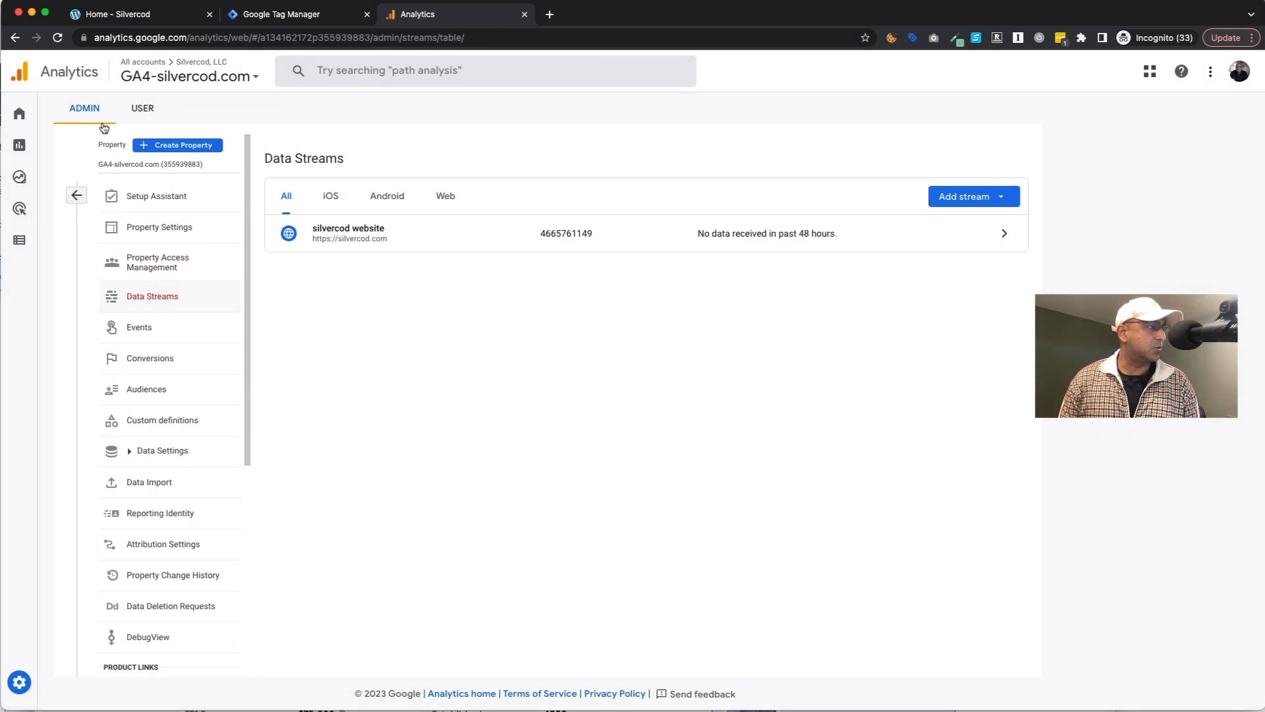
pyautogui.moveTo(20, 145)
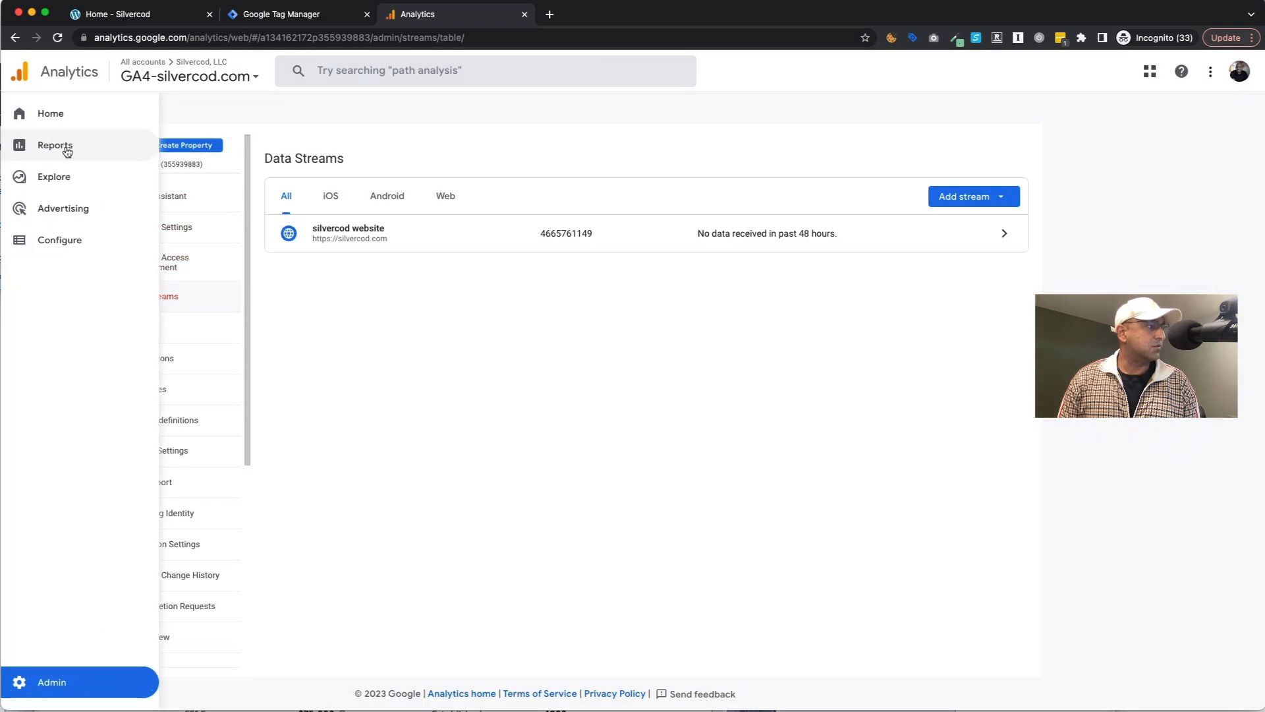
pyautogui.click(65, 147)
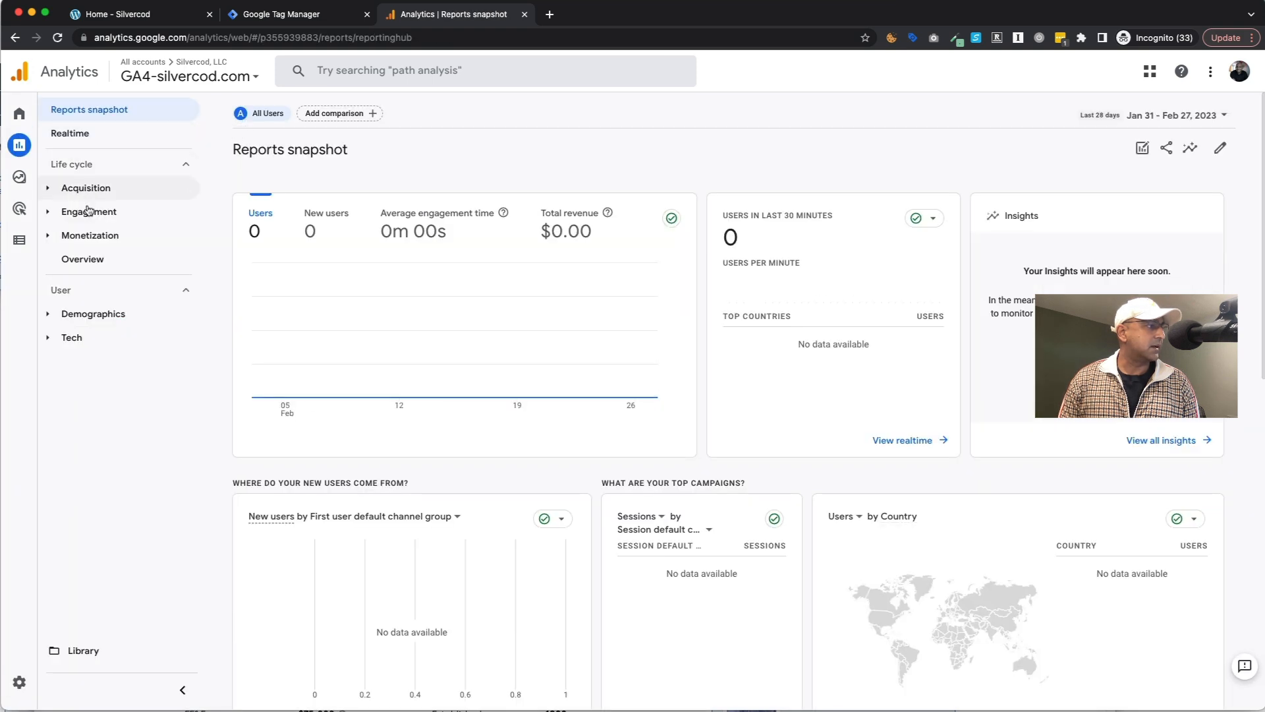
pyautogui.click(84, 138)
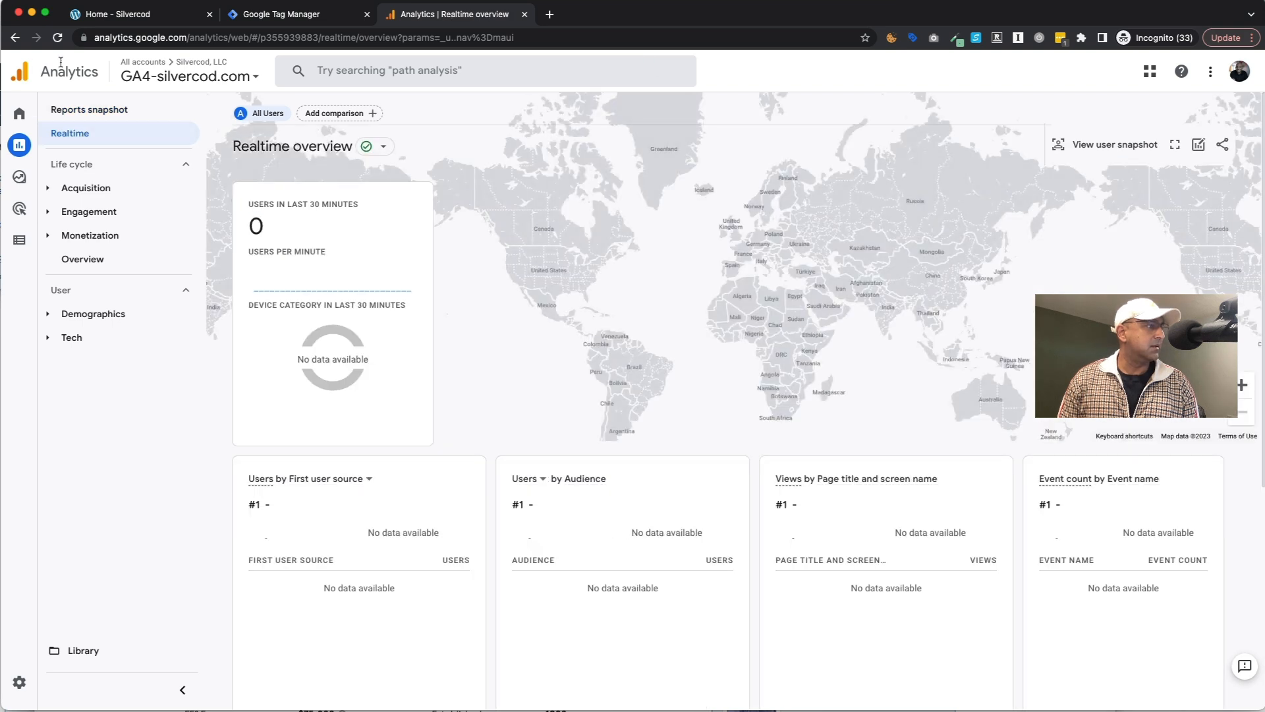
# Step: Reload the silvercod.com home page to generate a visit, and check the Realtime overview in Google Analytics
pyautogui.click(137, 20)
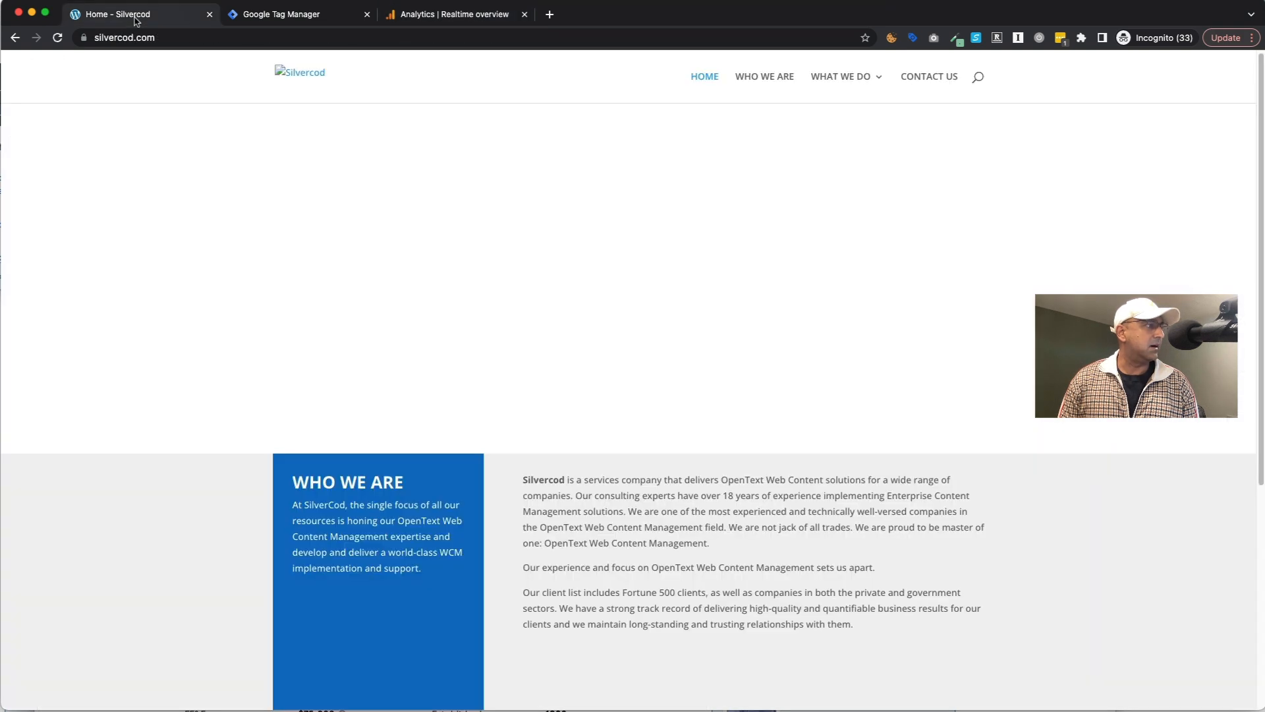
pyautogui.click(59, 39)
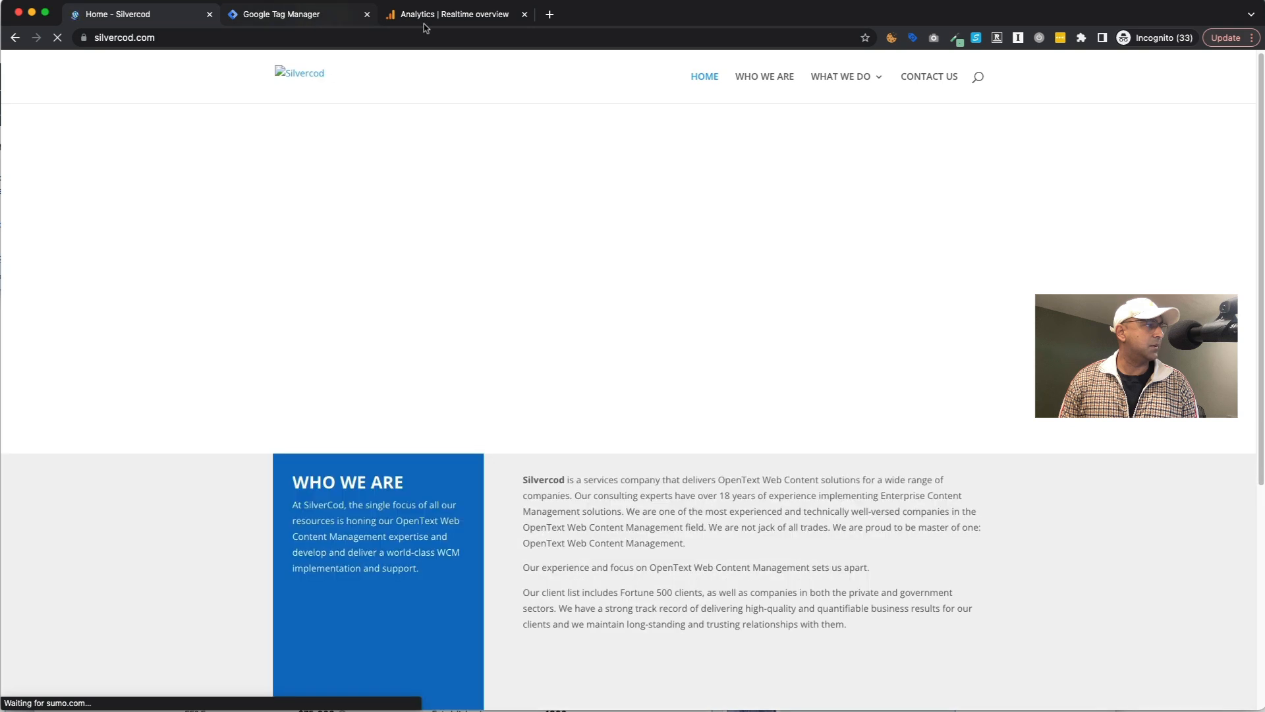
pyautogui.click(459, 27)
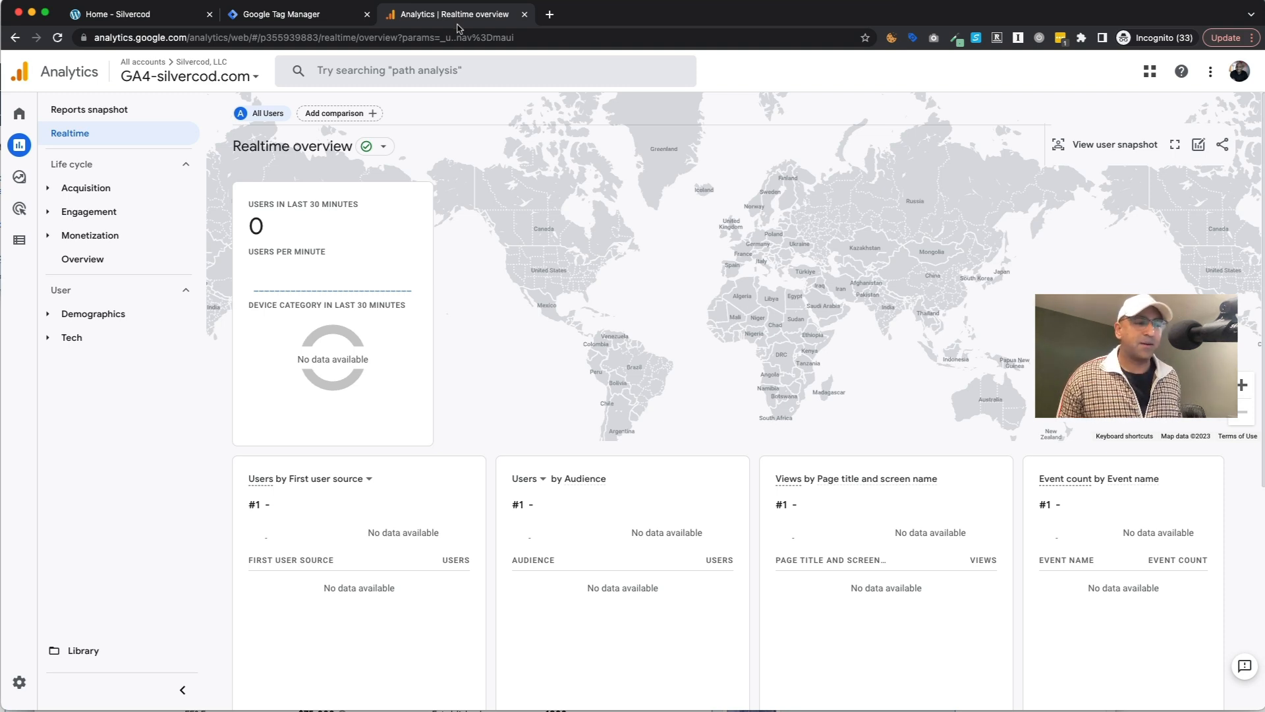
pyautogui.click(314, 29)
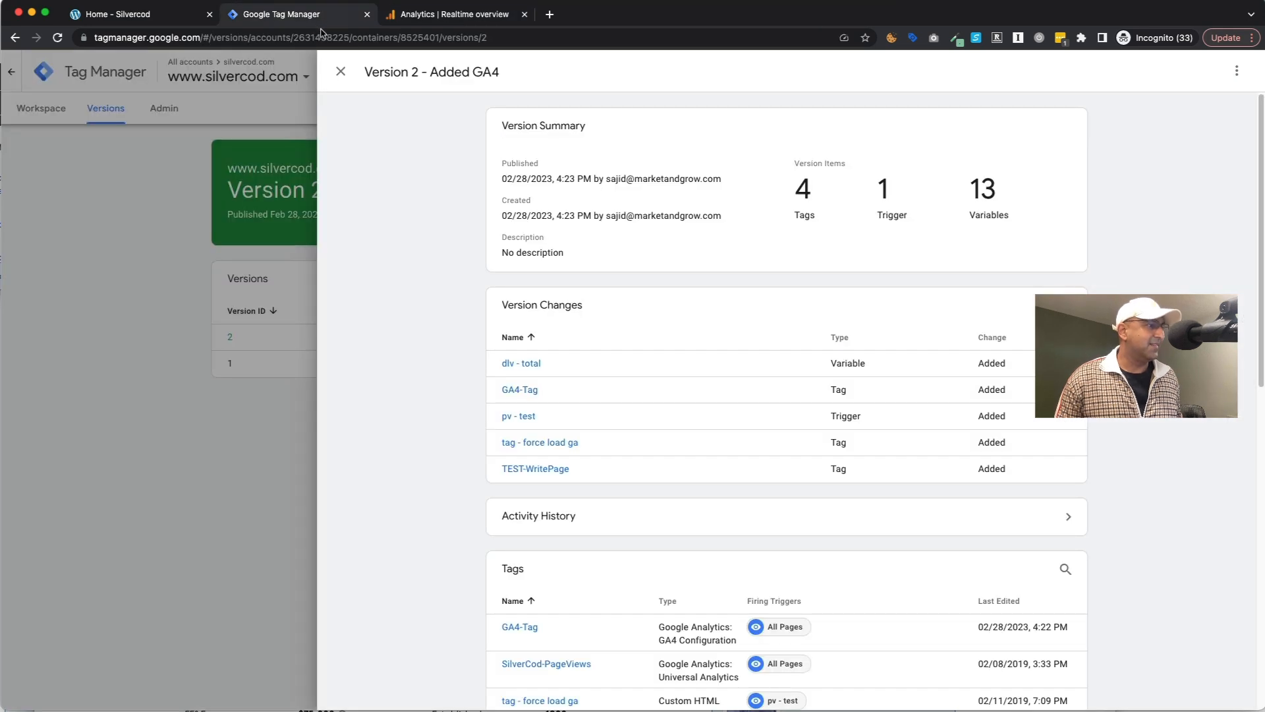
pyautogui.click(340, 72)
pyautogui.click(42, 109)
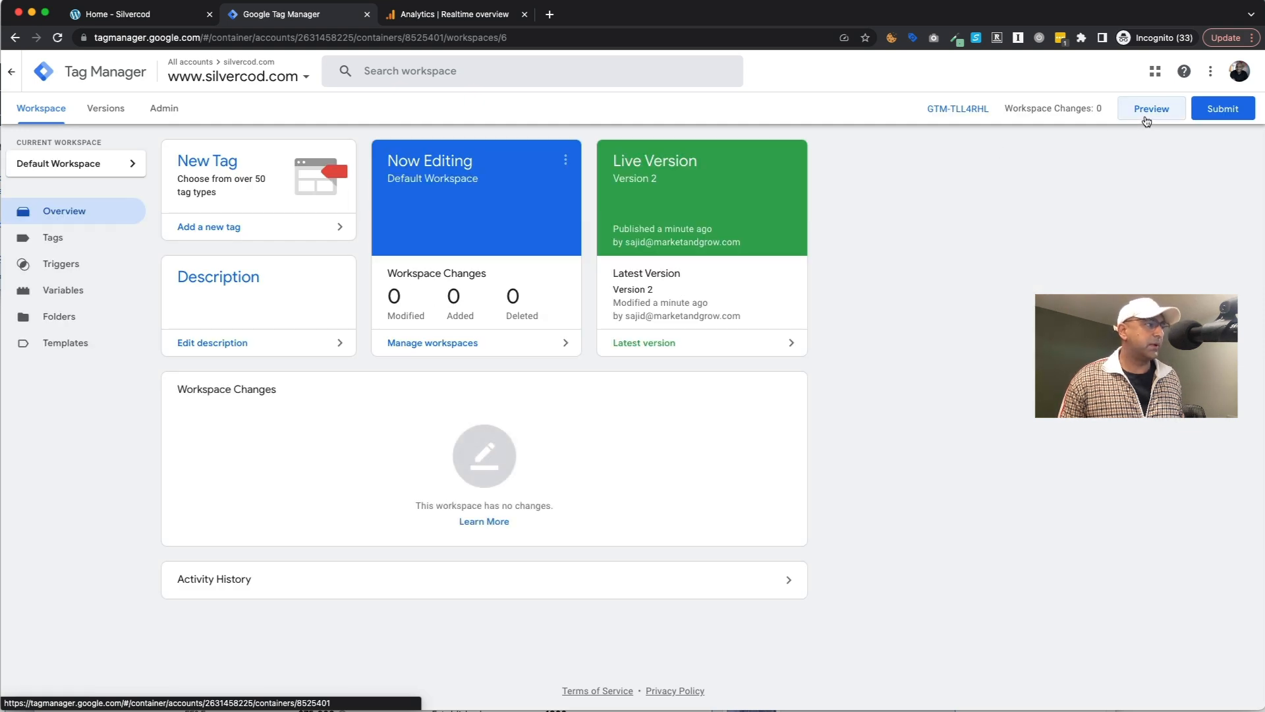
pyautogui.click(1150, 110)
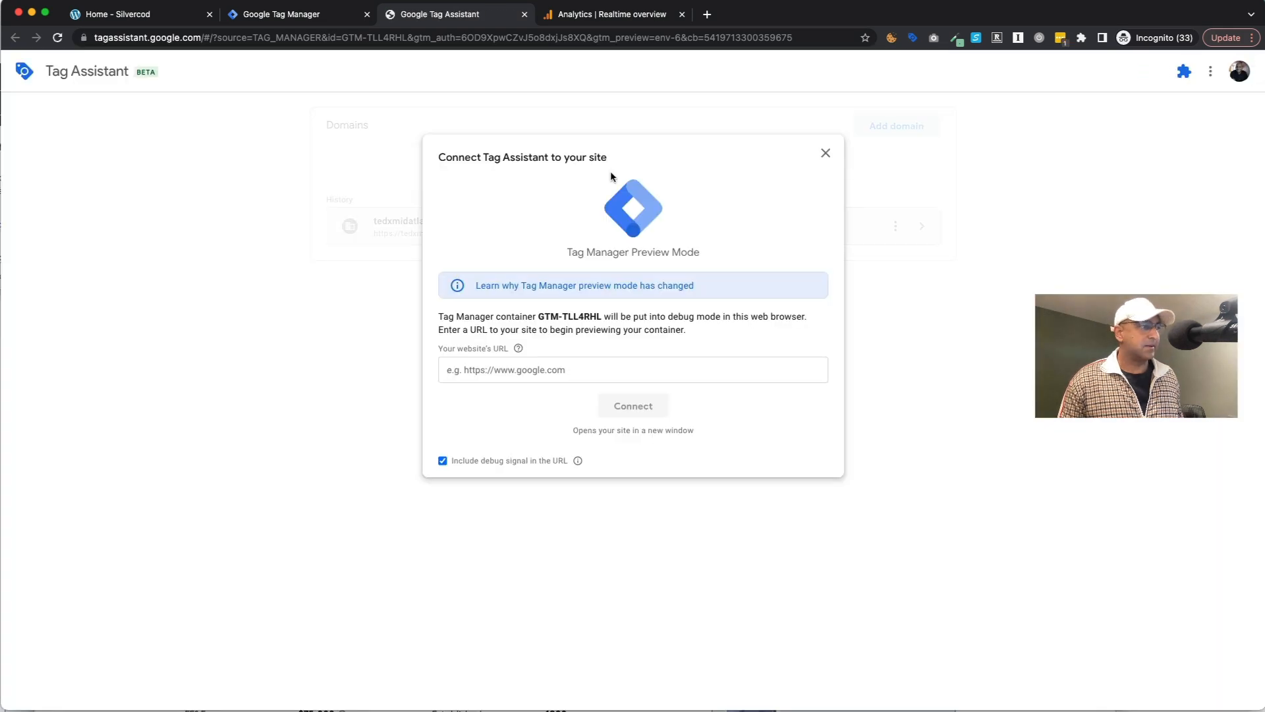
pyautogui.click(580, 370)
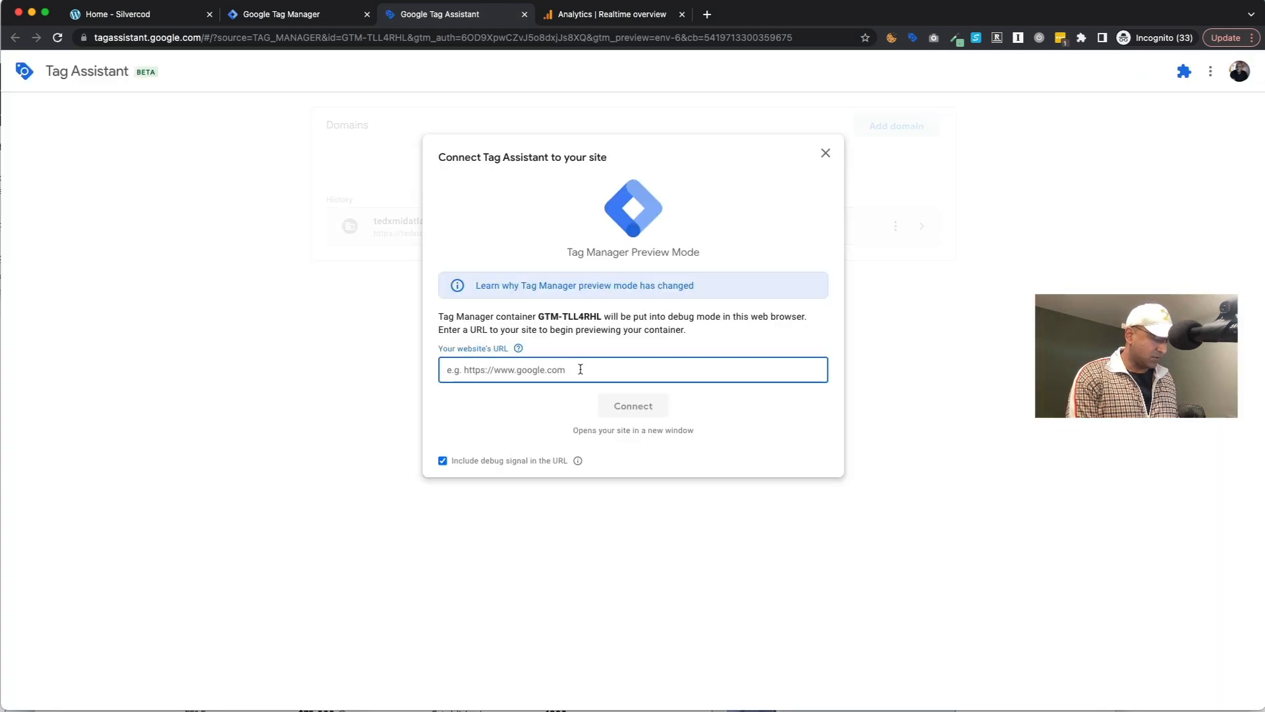
pyautogui.write('https:')
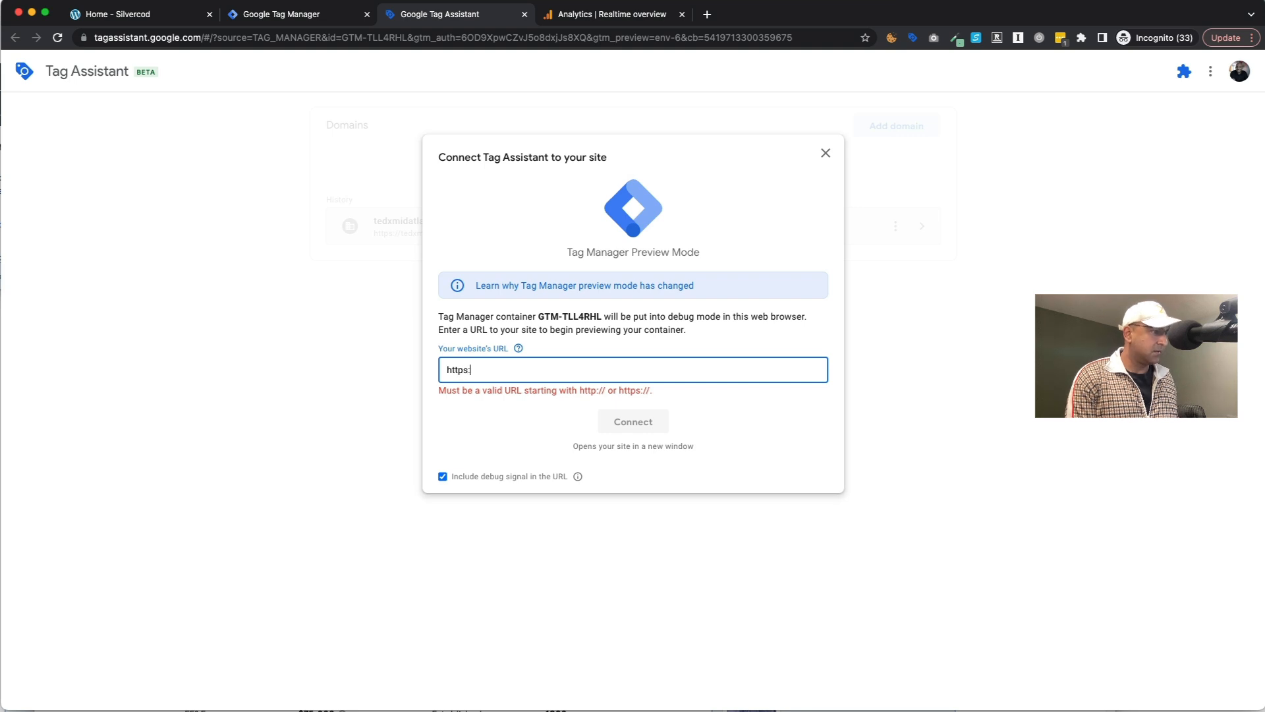
pyautogui.write('//silvercod.com')
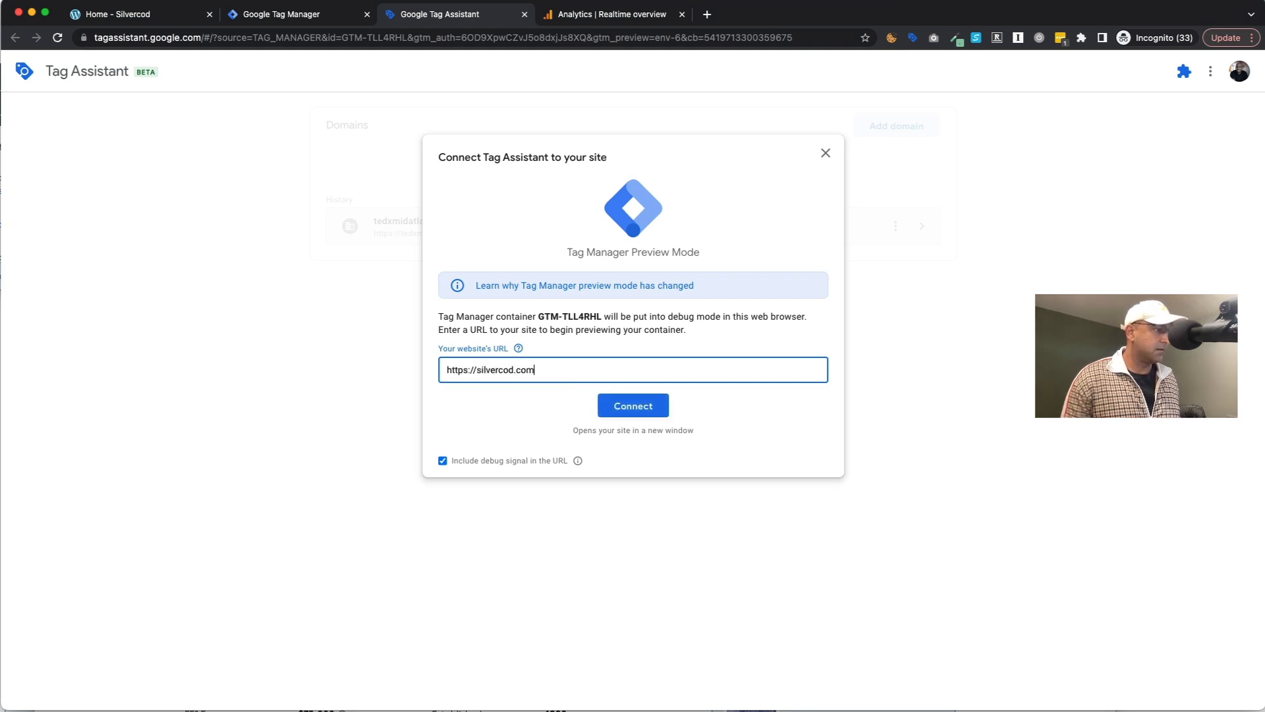
pyautogui.click(652, 405)
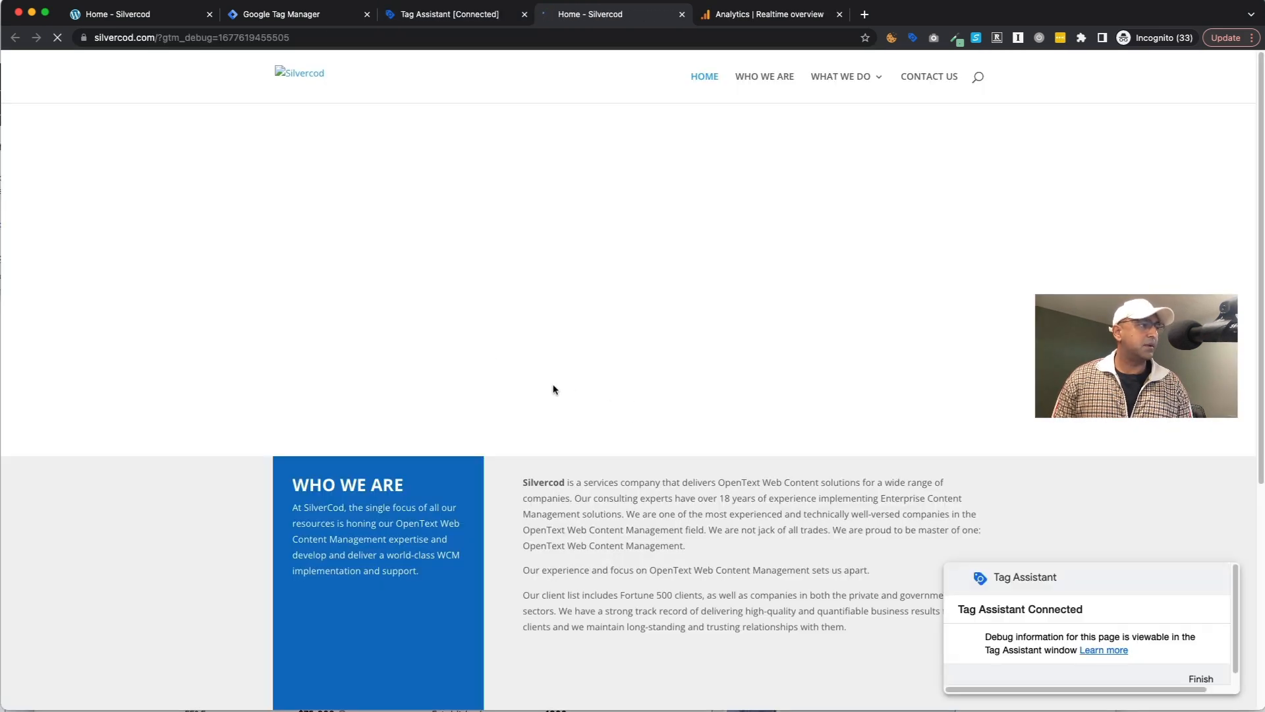
pyautogui.click(437, 20)
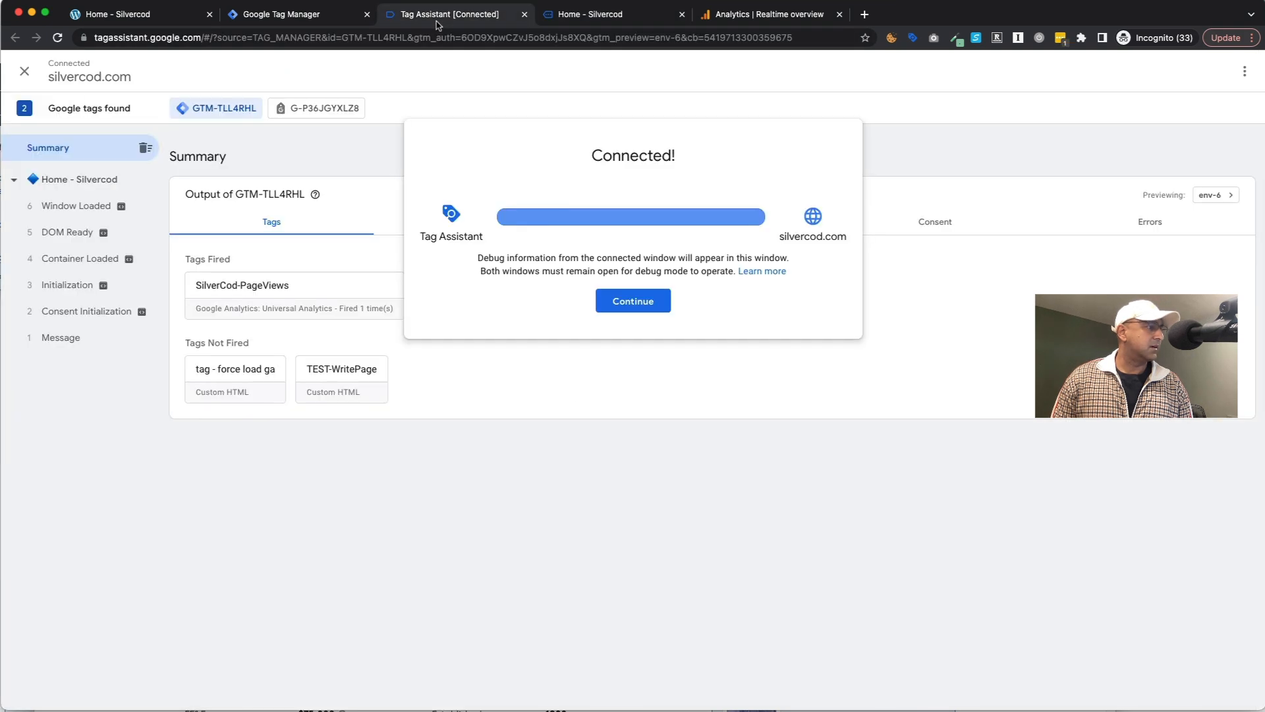
pyautogui.click(634, 303)
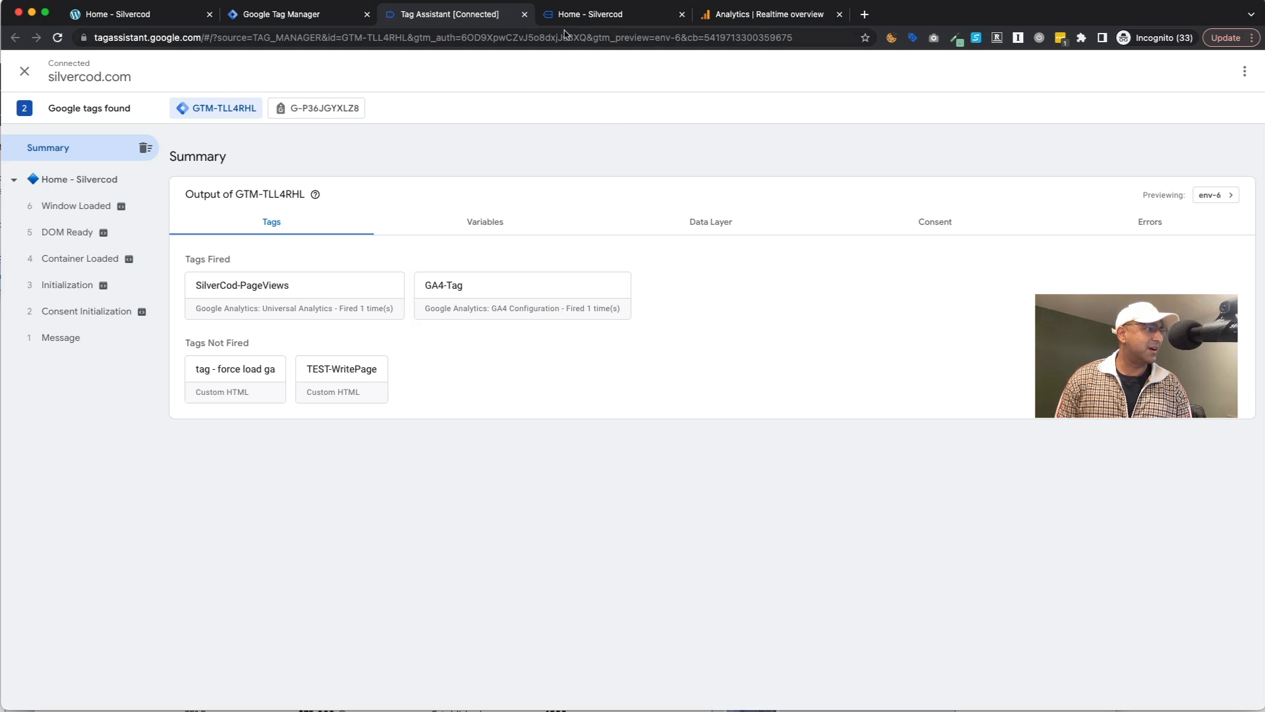
# Step: Look over the open site and Tag Assistant pages and check the Google Analytics Realtime overview for the test visit
pyautogui.click(158, 19)
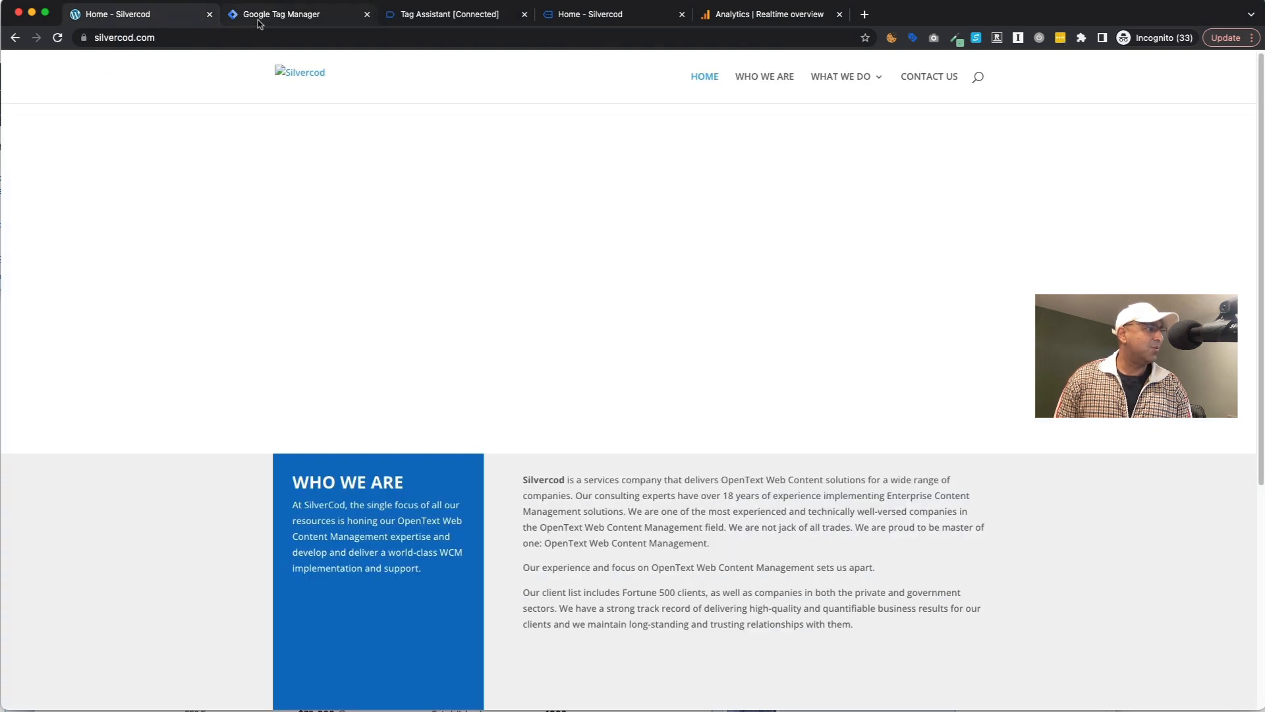
pyautogui.click(258, 20)
pyautogui.click(578, 25)
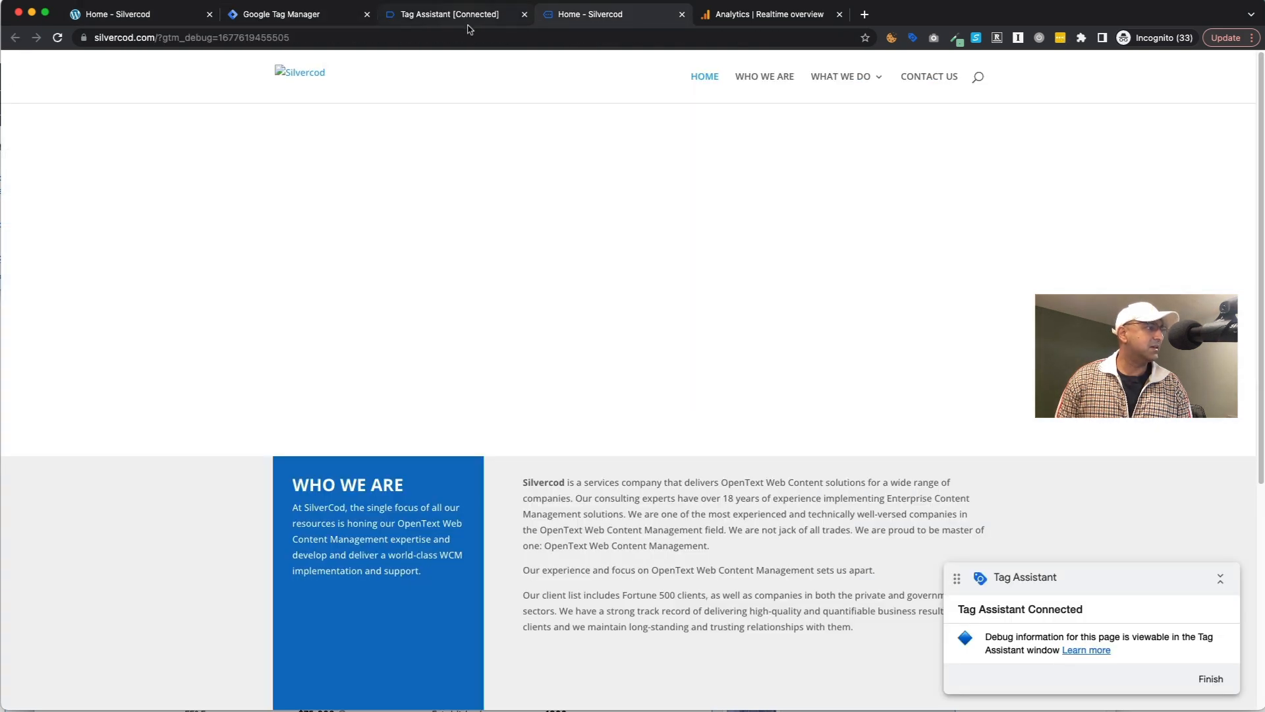
pyautogui.click(470, 25)
pyautogui.click(778, 20)
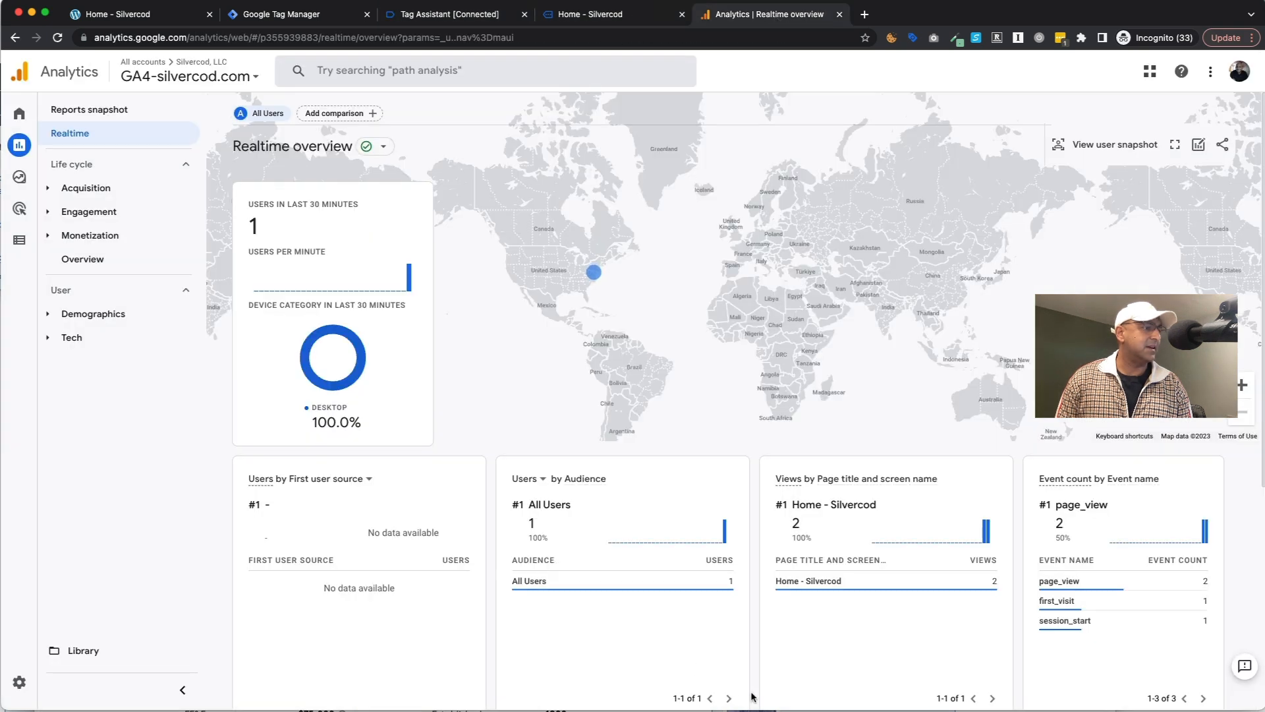